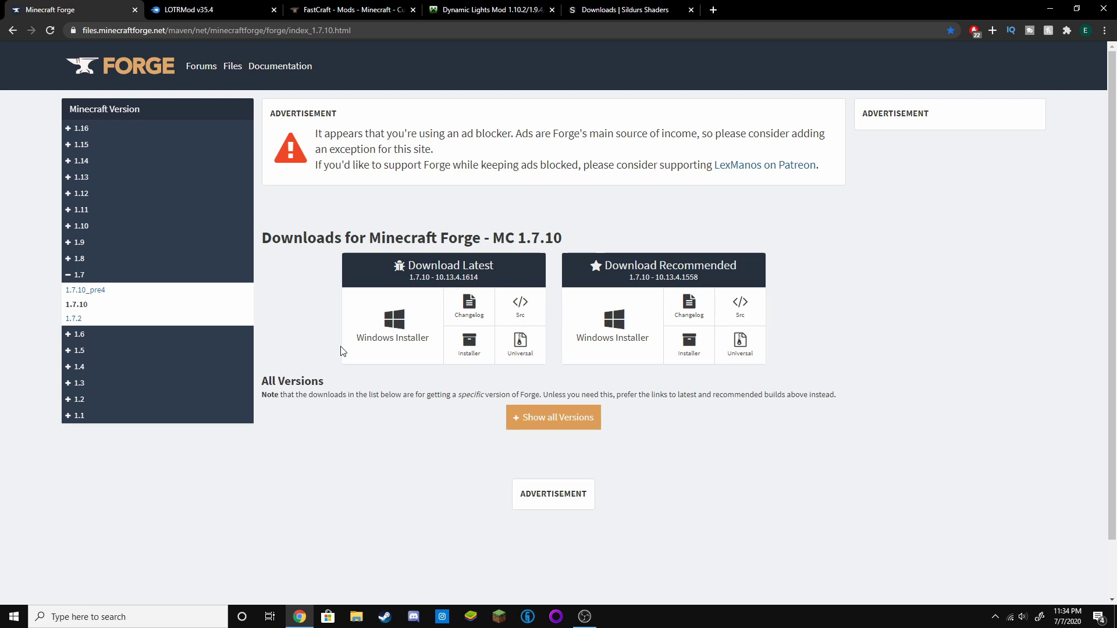
# Open the Forge downloads page for Minecraft 1.16.1, then collapse the 1.16 version group.
pyautogui.click(150, 129)
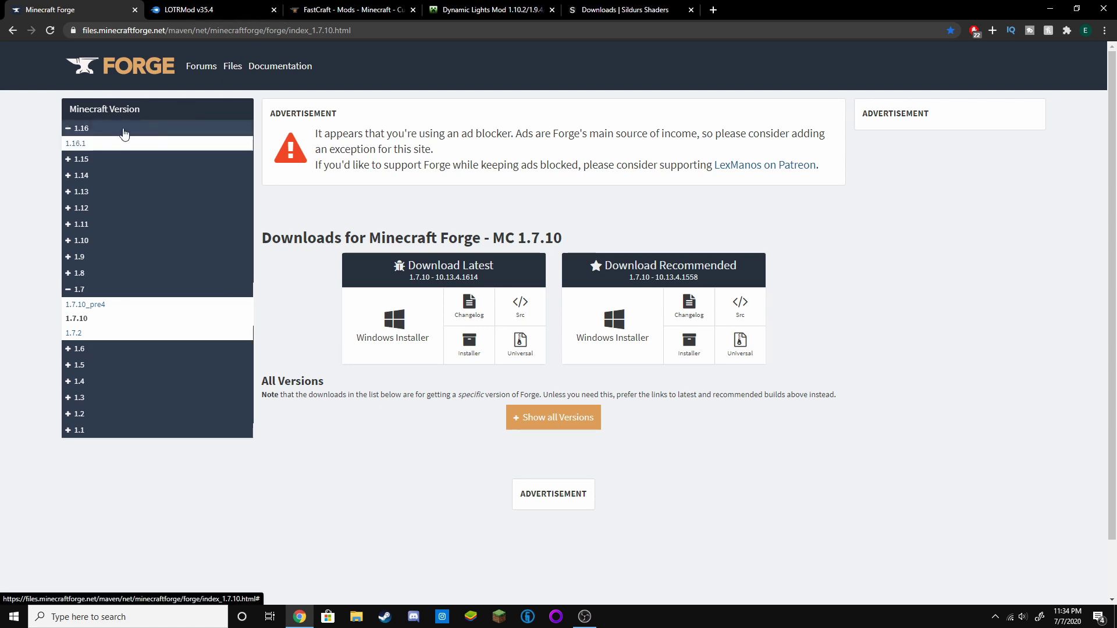
pyautogui.click(76, 144)
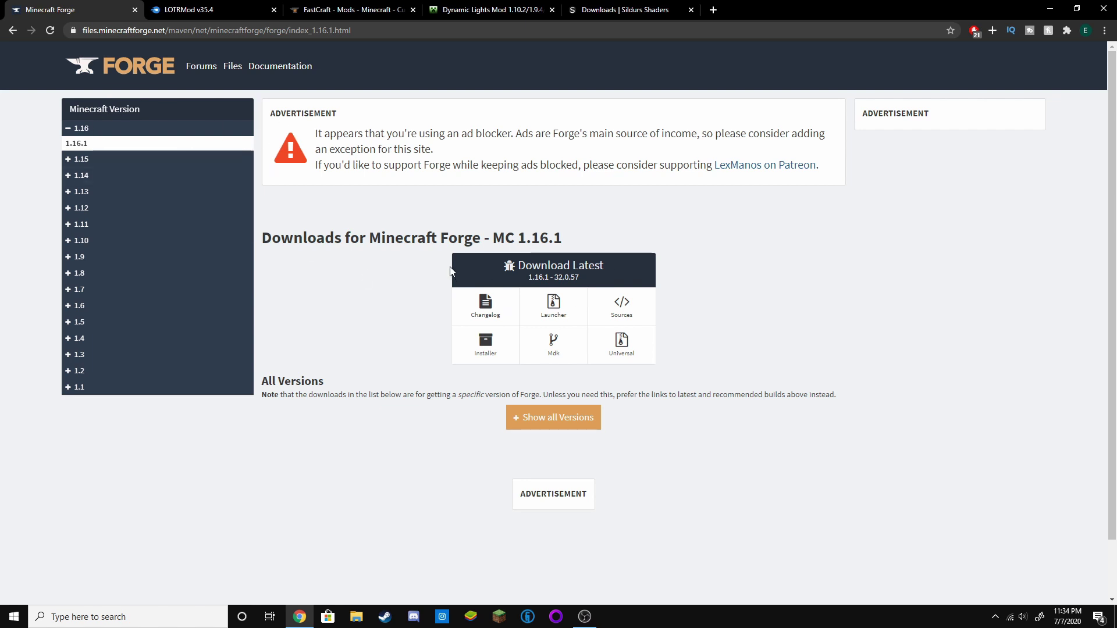
pyautogui.click(78, 129)
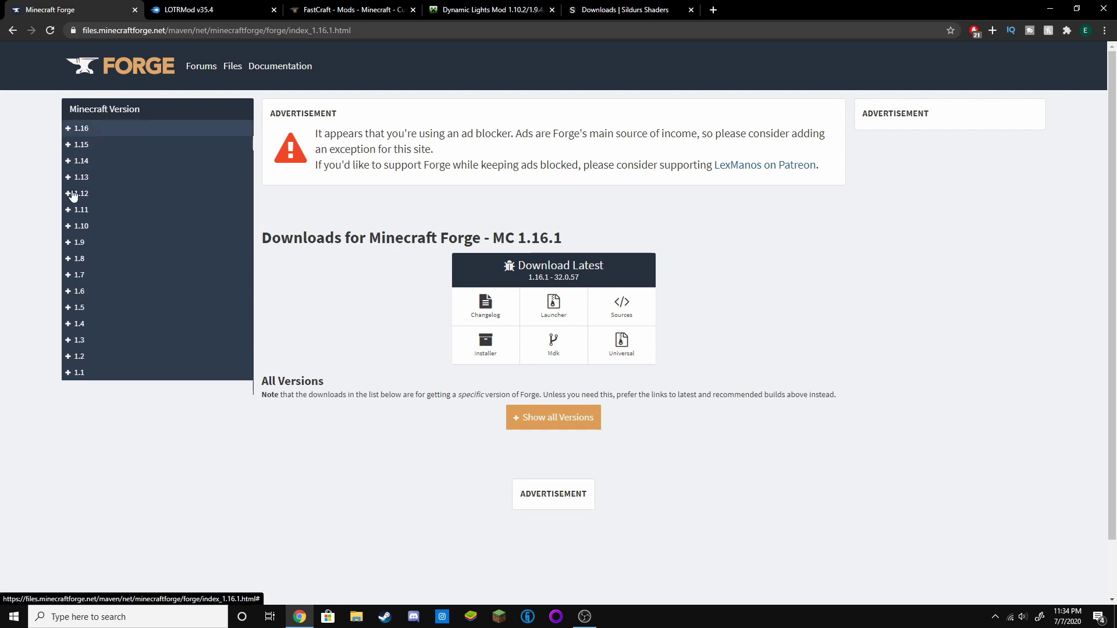
# Expand the 1.7 version group and open the Forge downloads page for Minecraft 1.7.10.
pyautogui.click(88, 281)
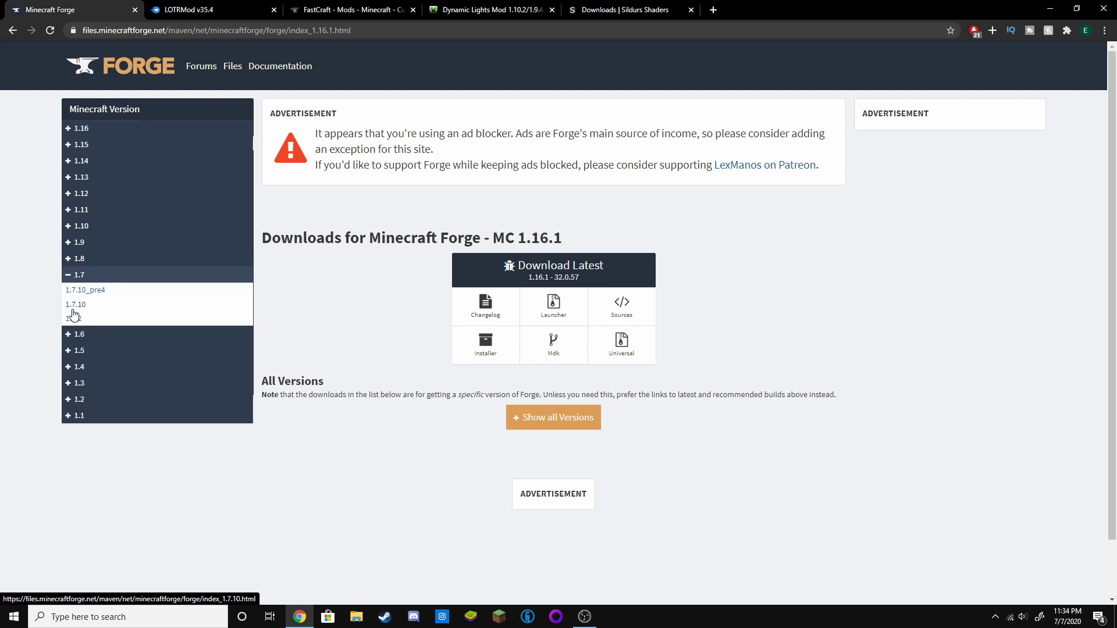
pyautogui.click(82, 281)
pyautogui.click(70, 279)
pyautogui.click(87, 304)
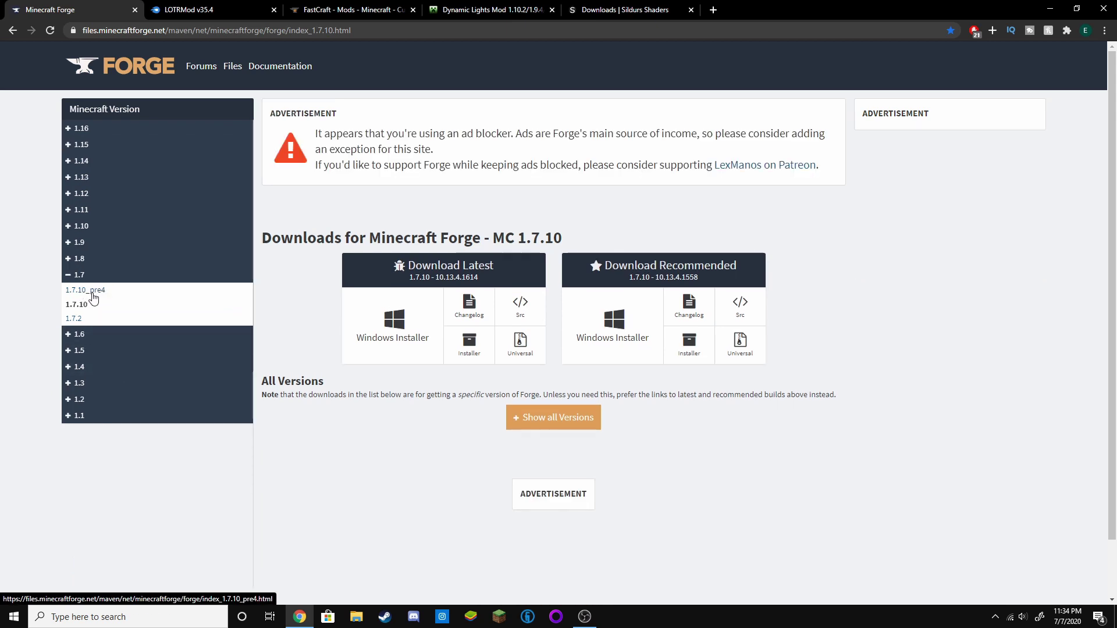
# Start downloading the Windows installer for Forge 1.7.10, skipping the advertisement page, and cancel the download.
pyautogui.click(613, 327)
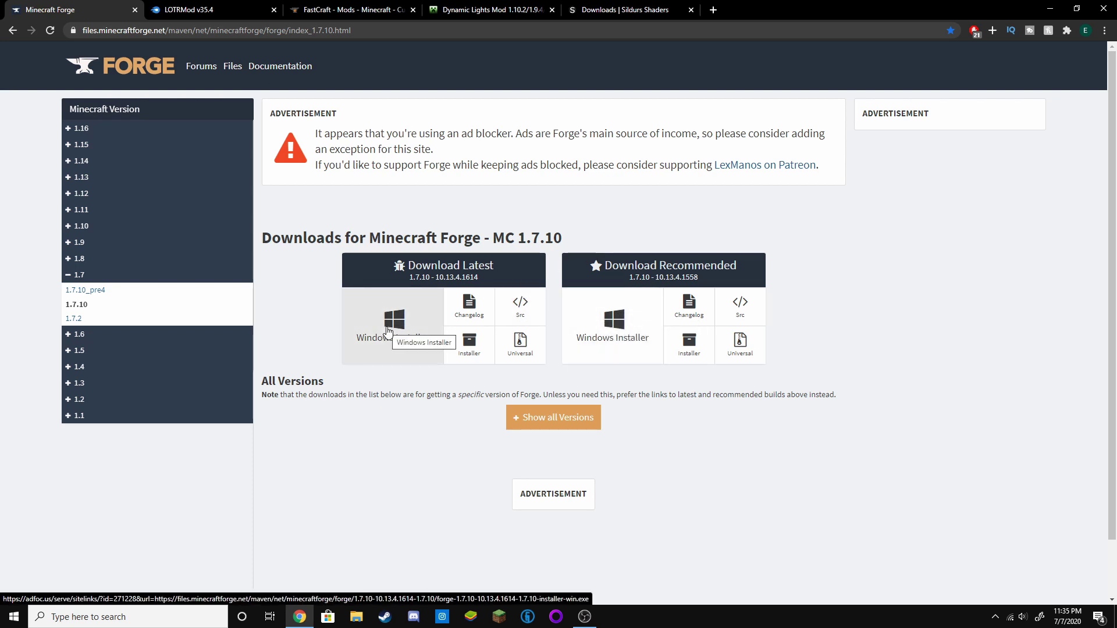
pyautogui.click(505, 304)
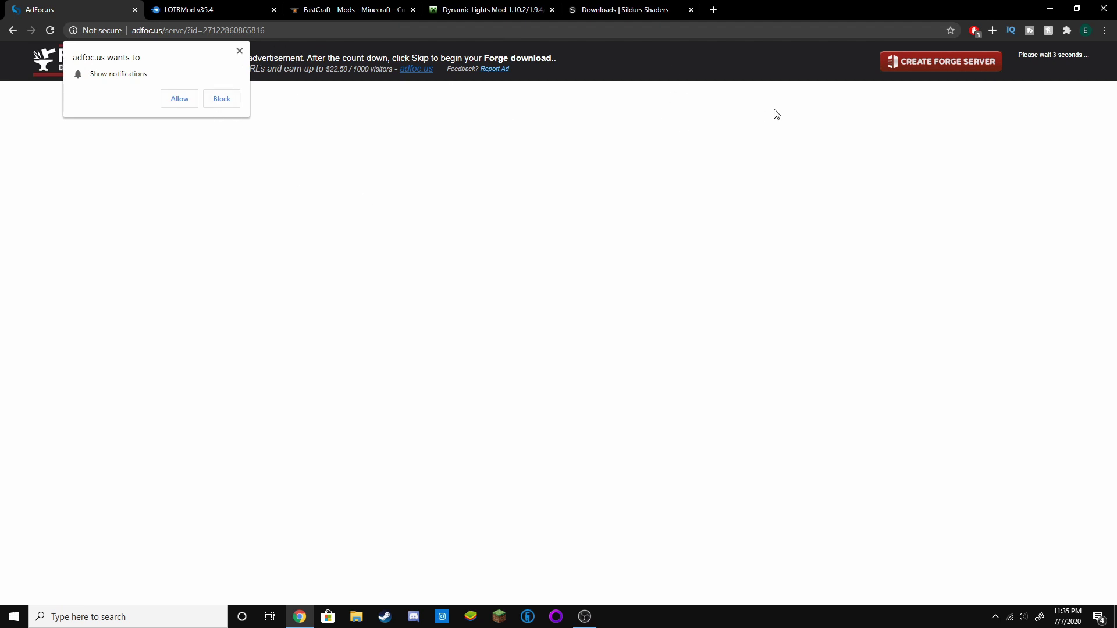
pyautogui.click(1044, 69)
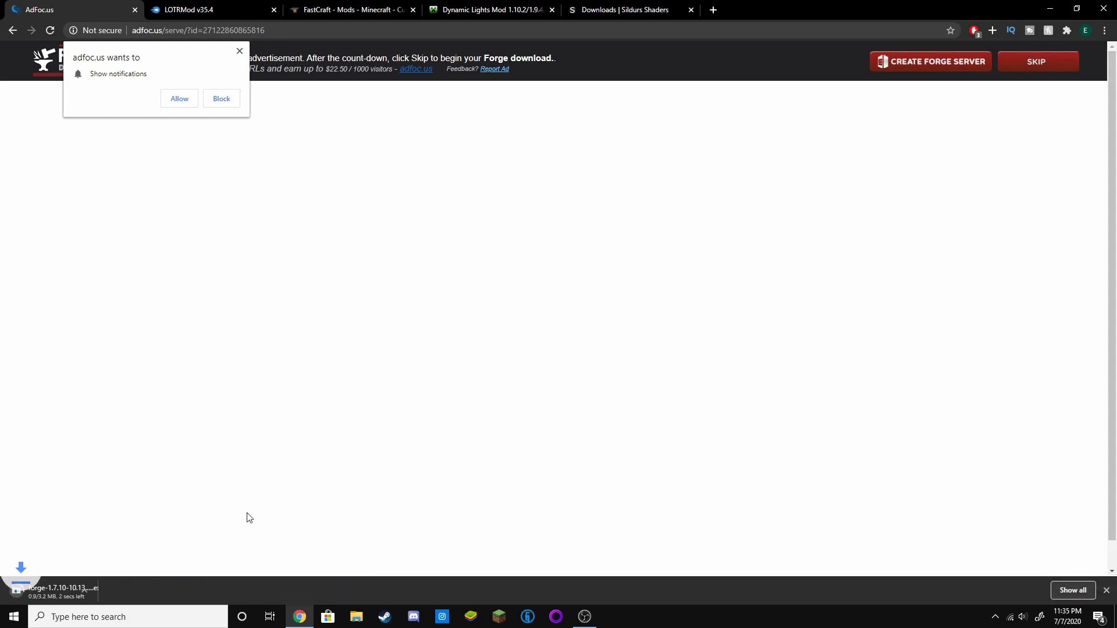
pyautogui.click(125, 588)
pyautogui.click(146, 571)
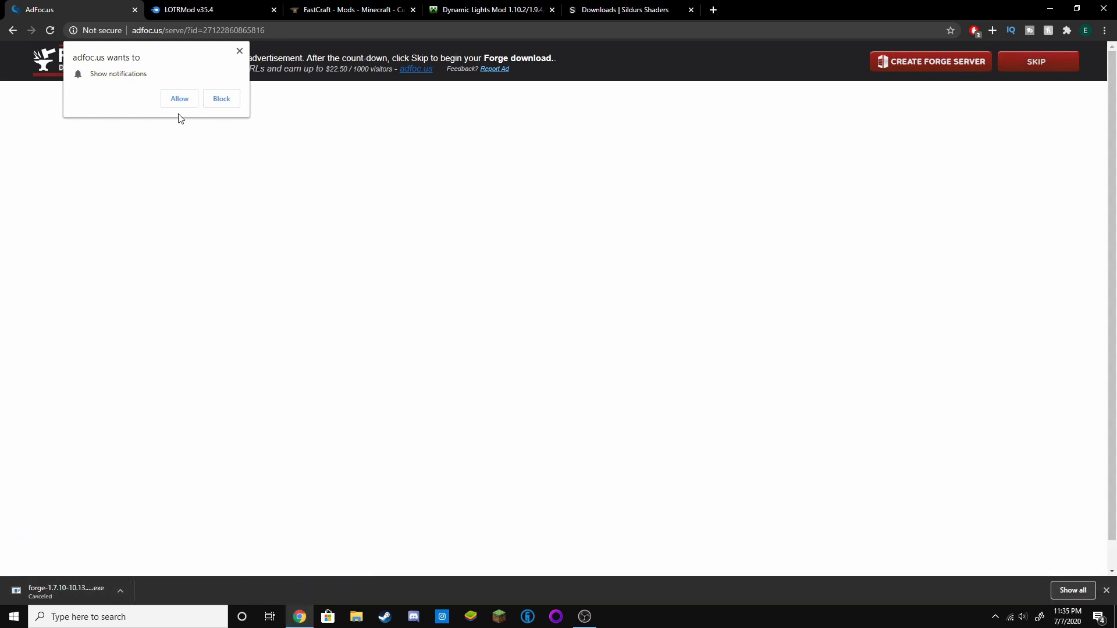
# Start downloading LOTRMod v35.4 from its MediaFire page, cancel the download, and close the extra advertisement tab.
pyautogui.click(152, 9)
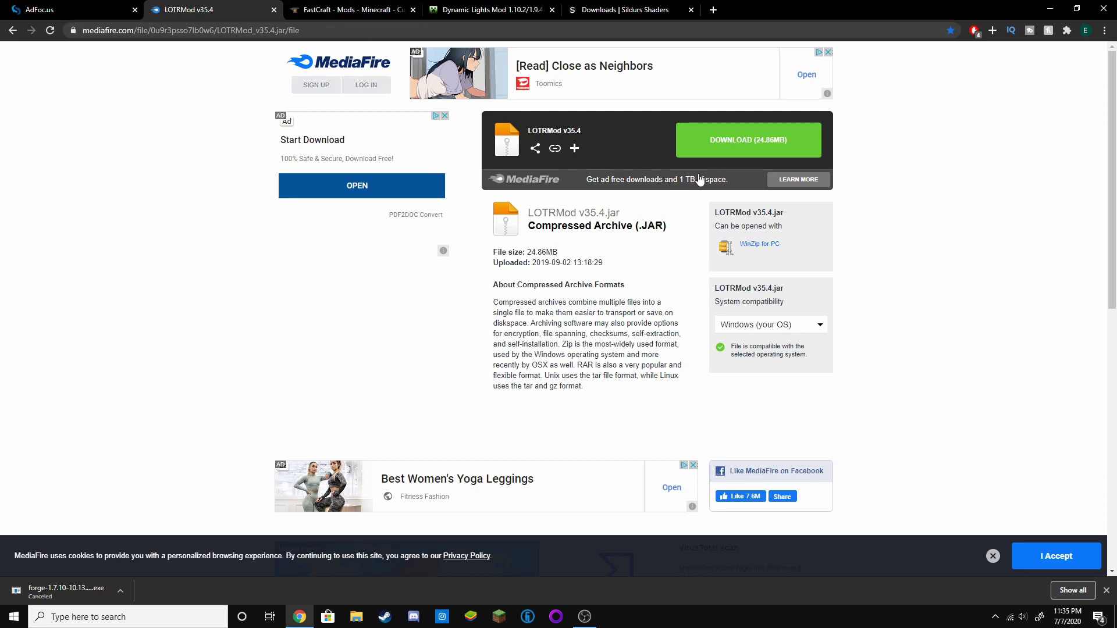
pyautogui.click(727, 152)
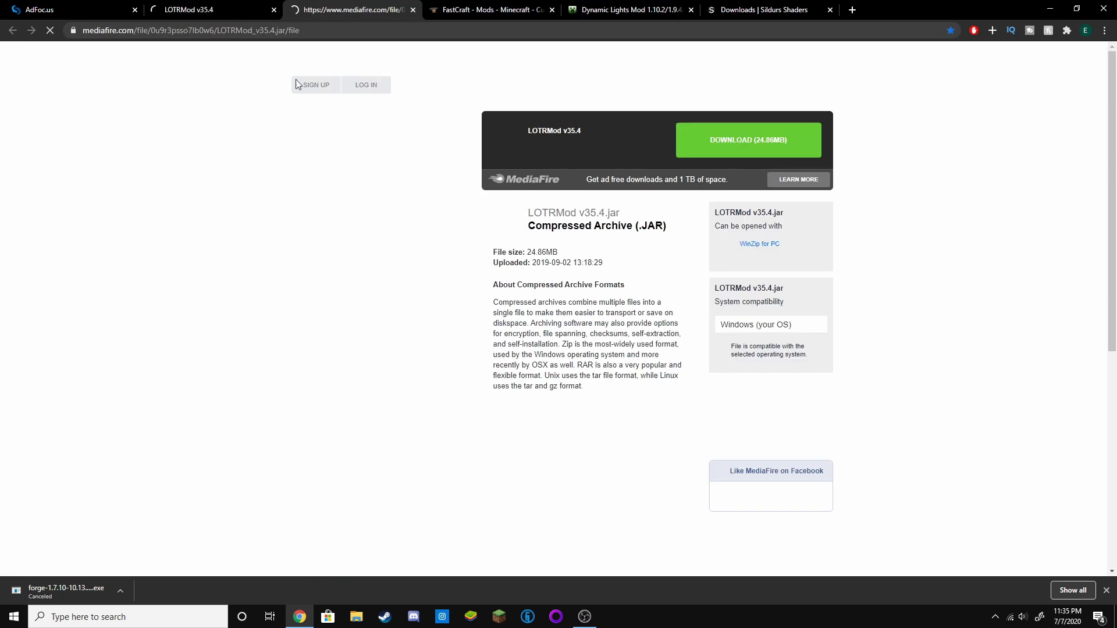
pyautogui.click(123, 590)
pyautogui.click(129, 571)
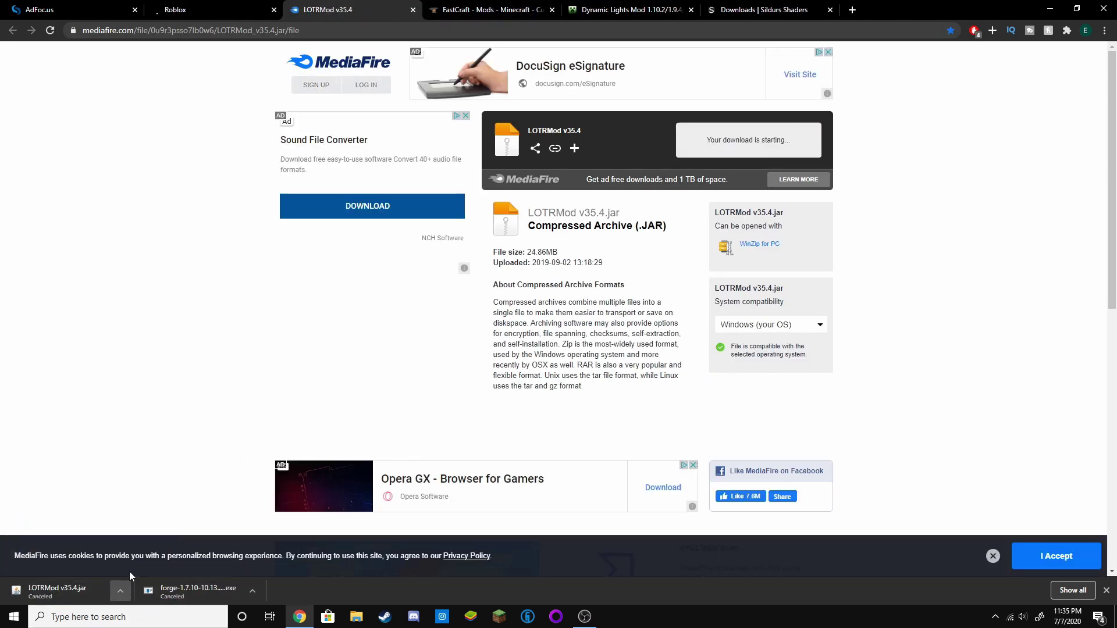
pyautogui.click(236, 6)
pyautogui.click(274, 9)
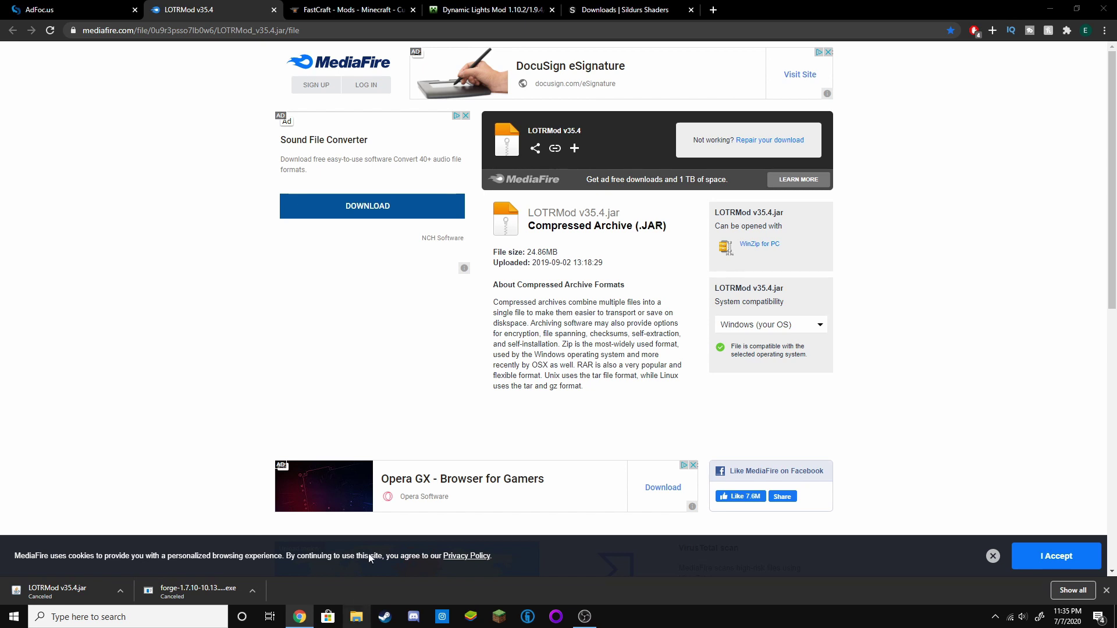
# Launch forge-1.12.2-14.23.5.2854-installer.jar from the Downloads folder and close the installer without installing.
pyautogui.click(355, 617)
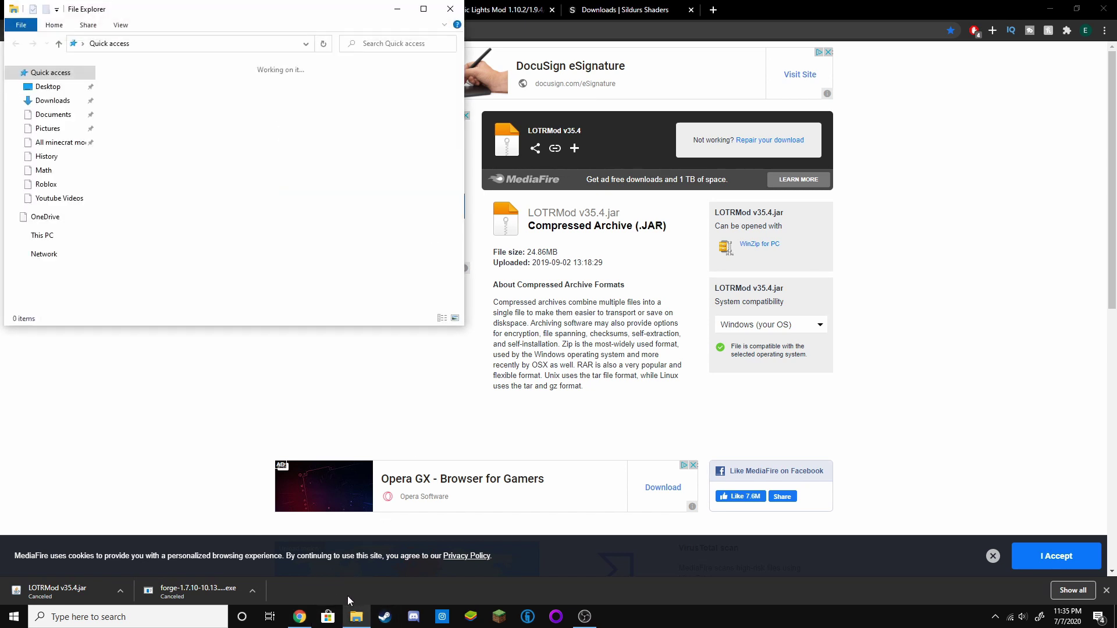
pyautogui.click(52, 100)
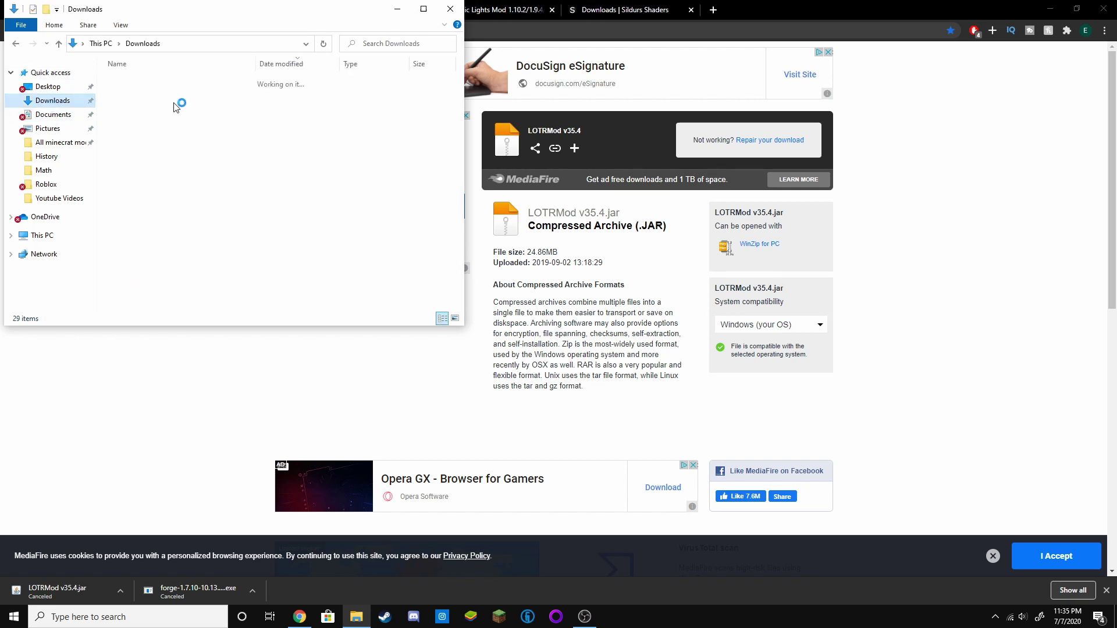
pyautogui.scroll(-1, 145, 142)
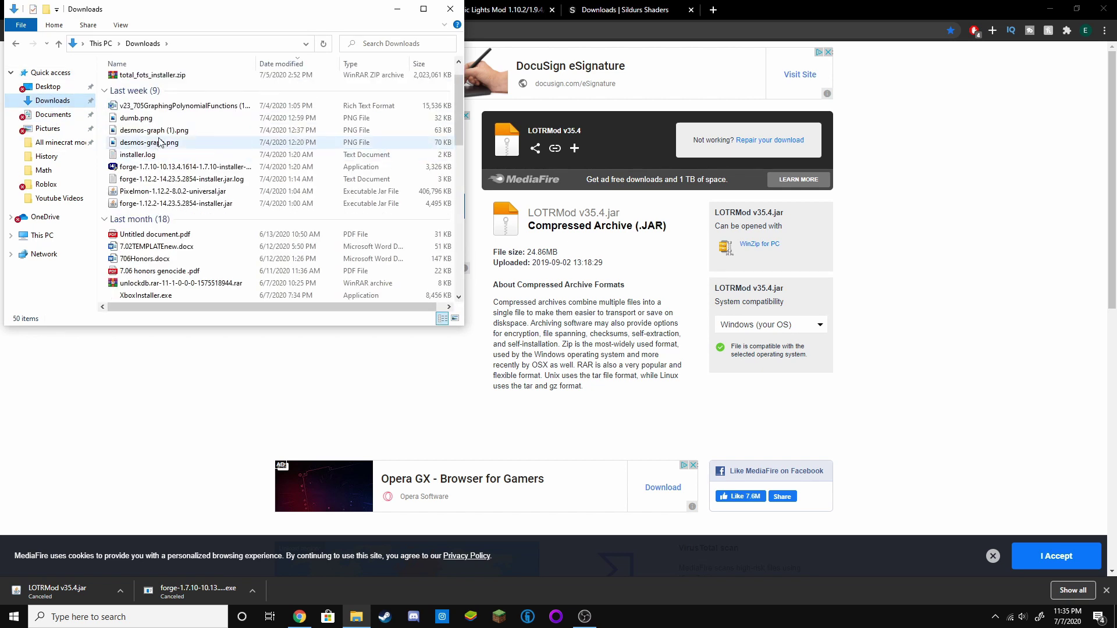
pyautogui.scroll(-1, 157, 169)
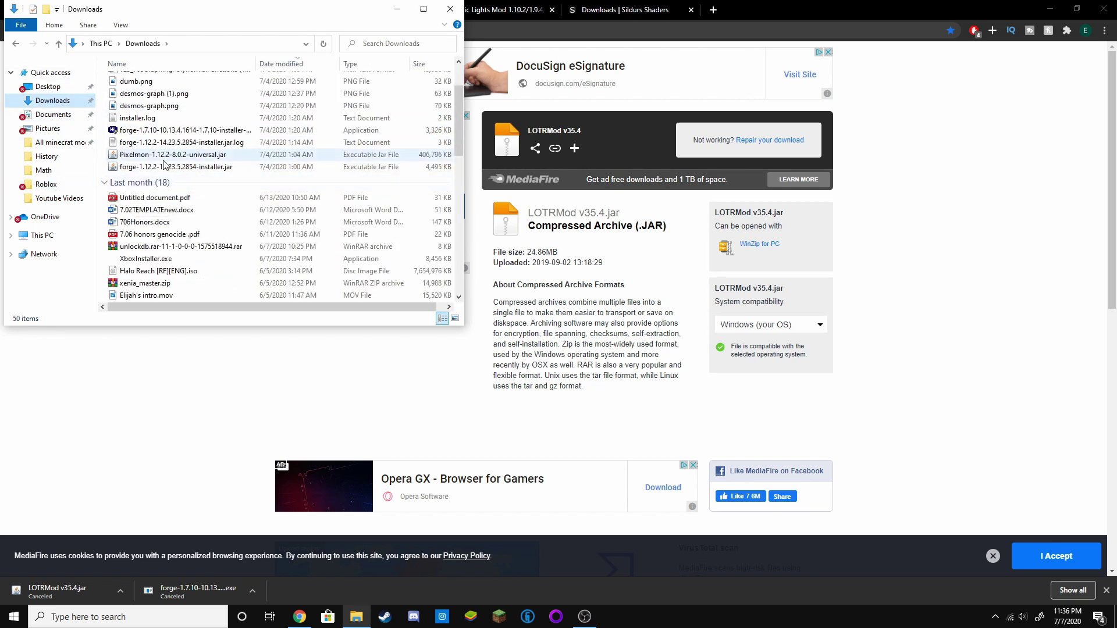
pyautogui.doubleClick(140, 169)
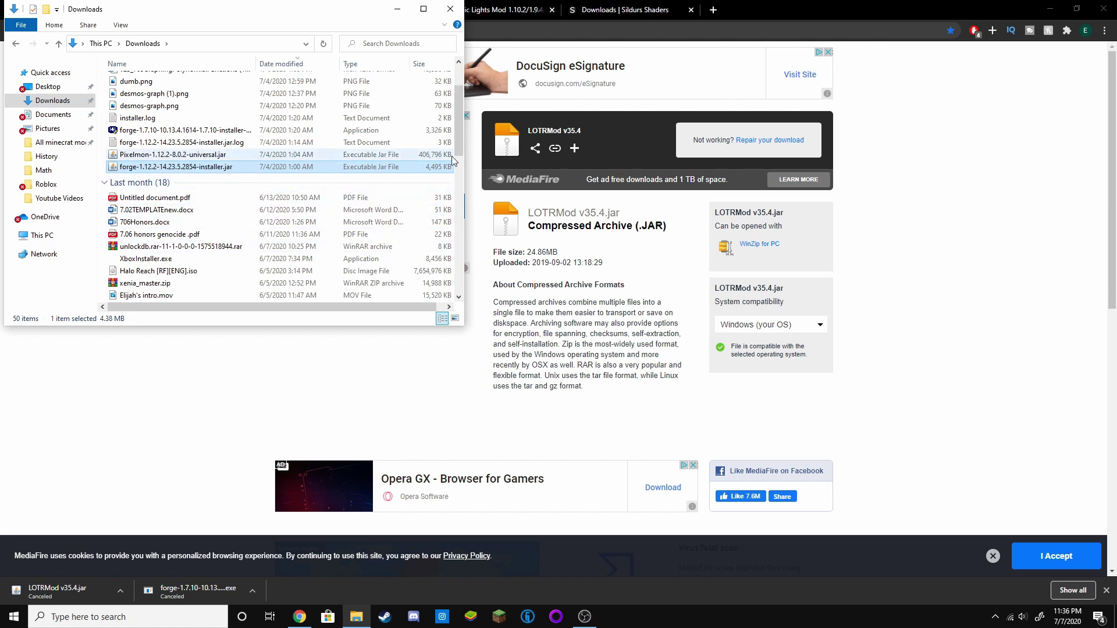
pyautogui.scroll(2, 173, 189)
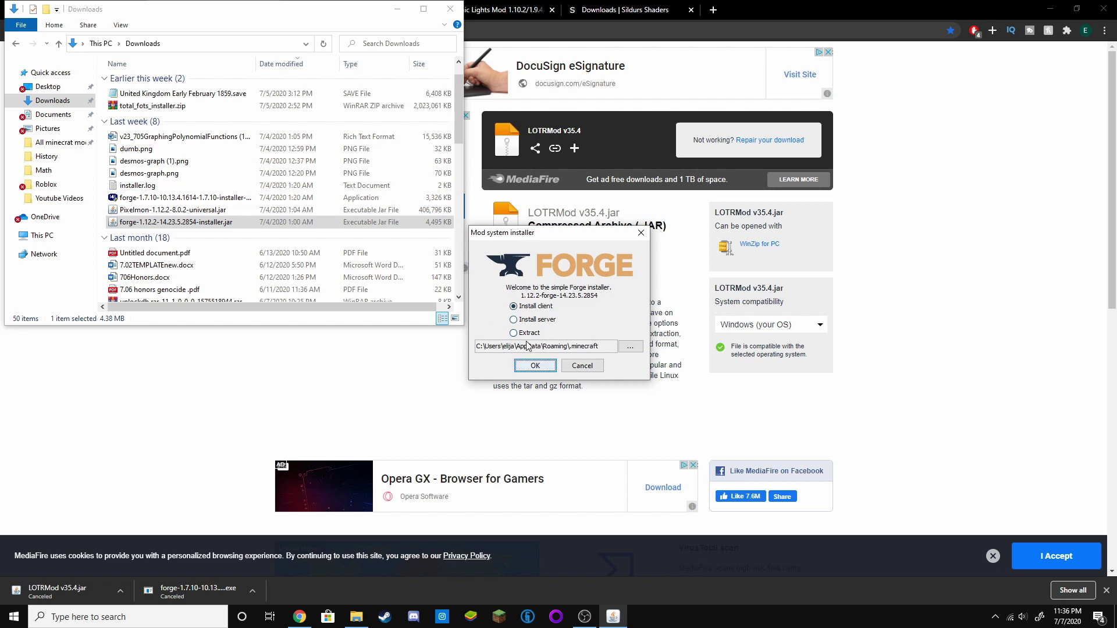
pyautogui.click(641, 232)
# Launch the downloaded forge-1.7.10-10.13.4.1614 installer and close it without installing.
pyautogui.doubleClick(189, 198)
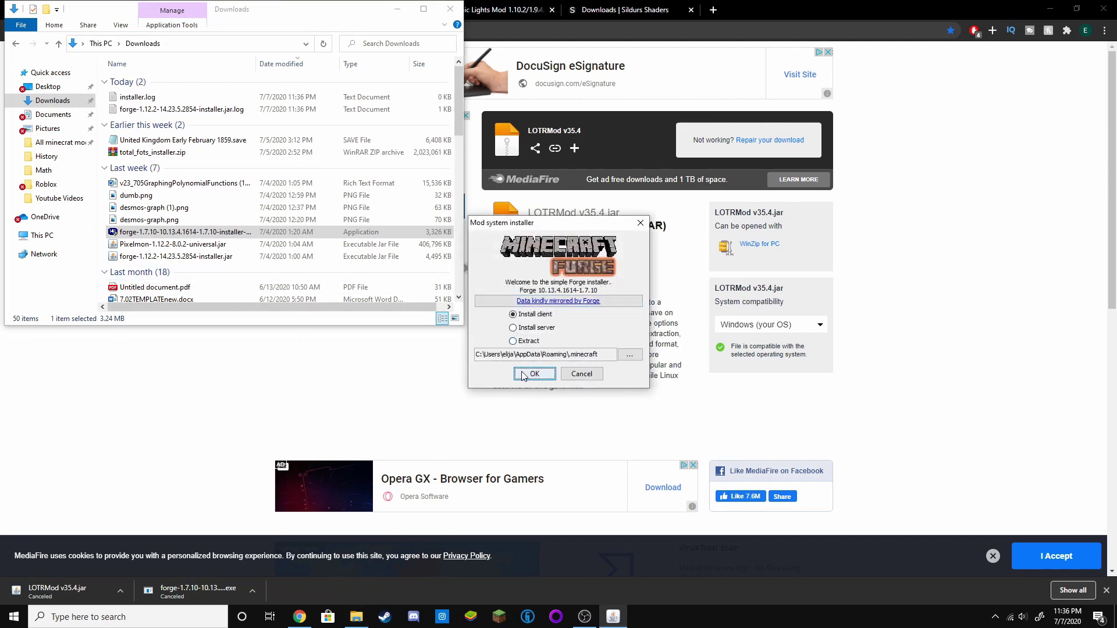
pyautogui.click(640, 222)
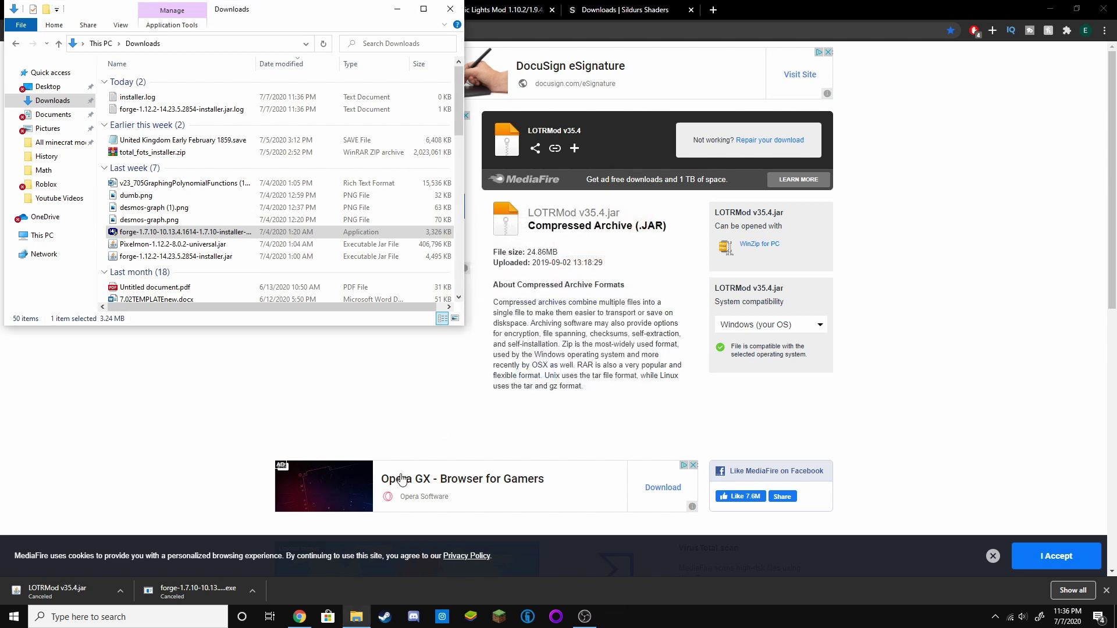
# Search Windows for %appdata%, open the Roaming folder, and close the Program Compatibility Assistant.
pyautogui.click(125, 626)
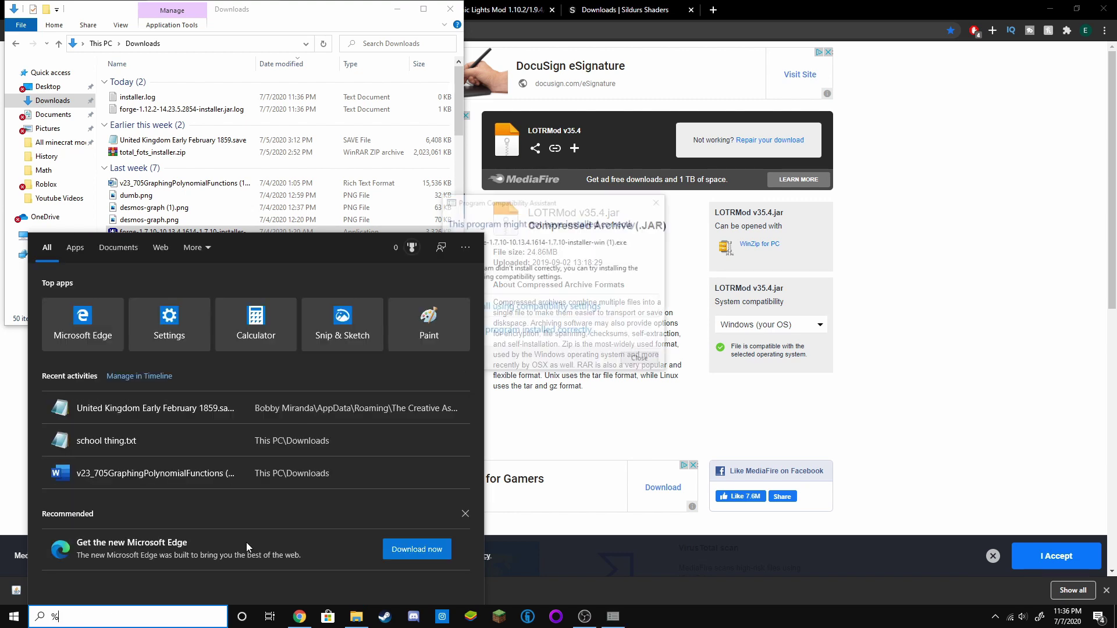
pyautogui.write('%appdata')
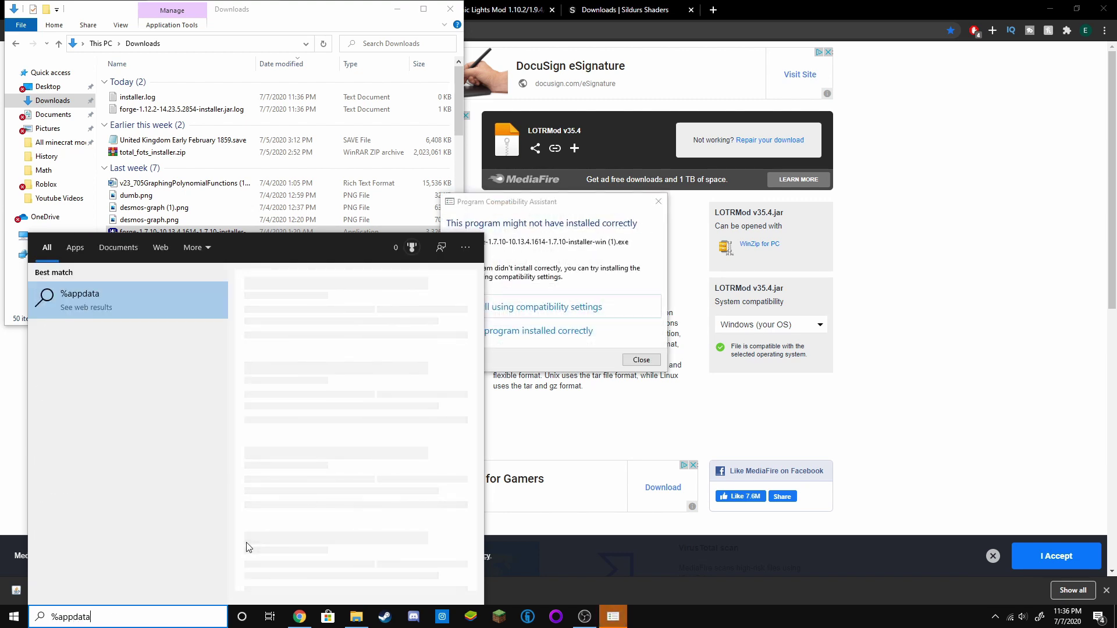
pyautogui.write('%')
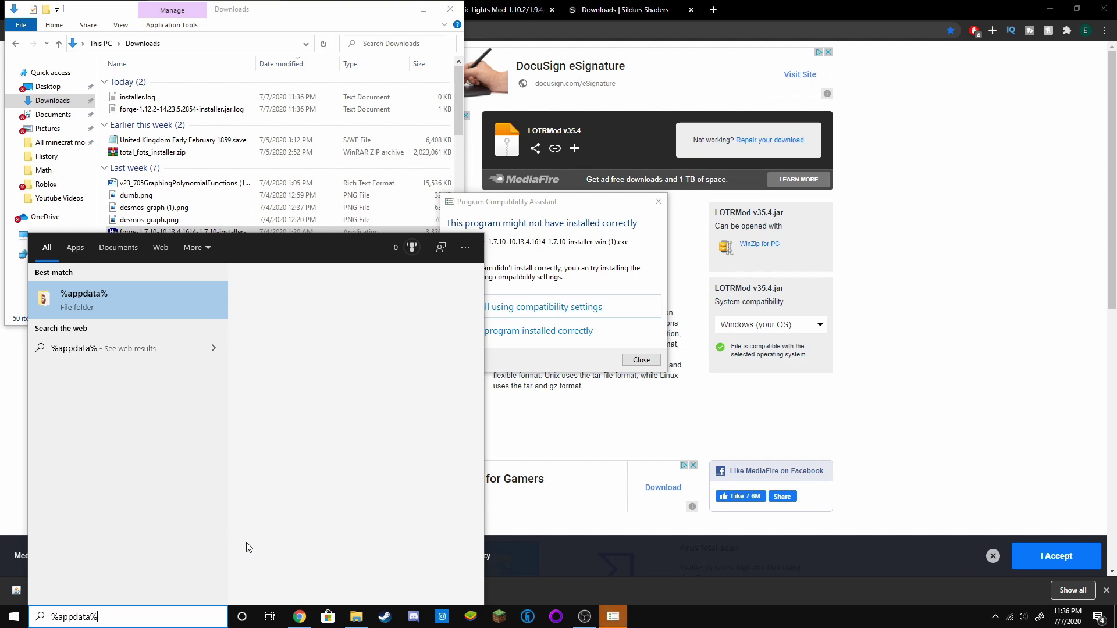
pyautogui.press('Return')
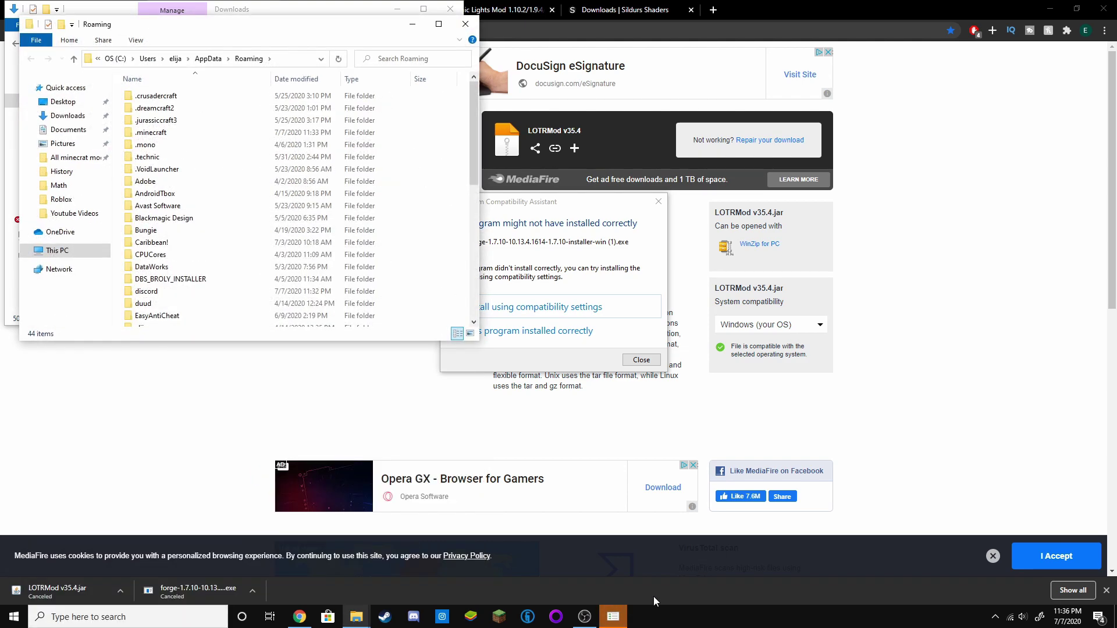
pyautogui.click(635, 260)
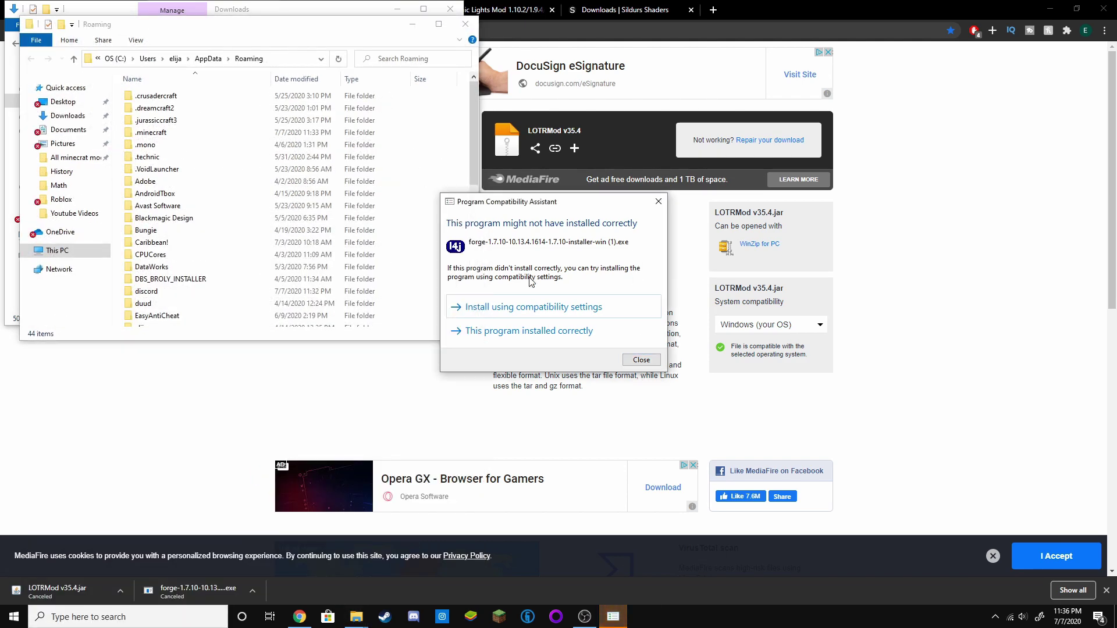
pyautogui.click(641, 360)
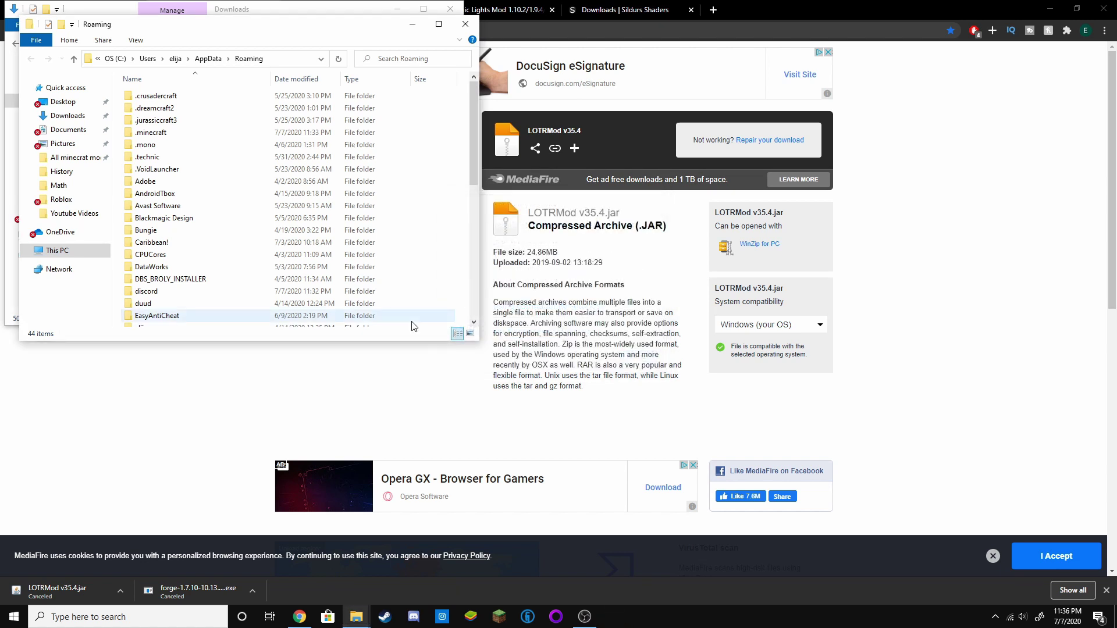
# Open the .minecraft folder and inspect the mod files in its mods folder.
pyautogui.doubleClick(184, 133)
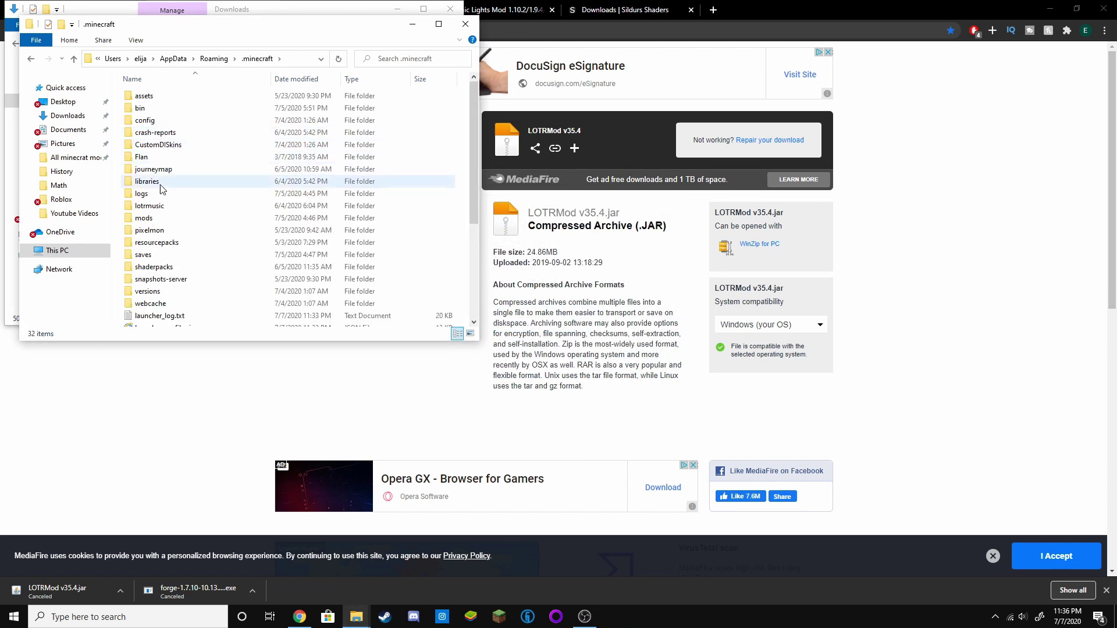
pyautogui.doubleClick(148, 218)
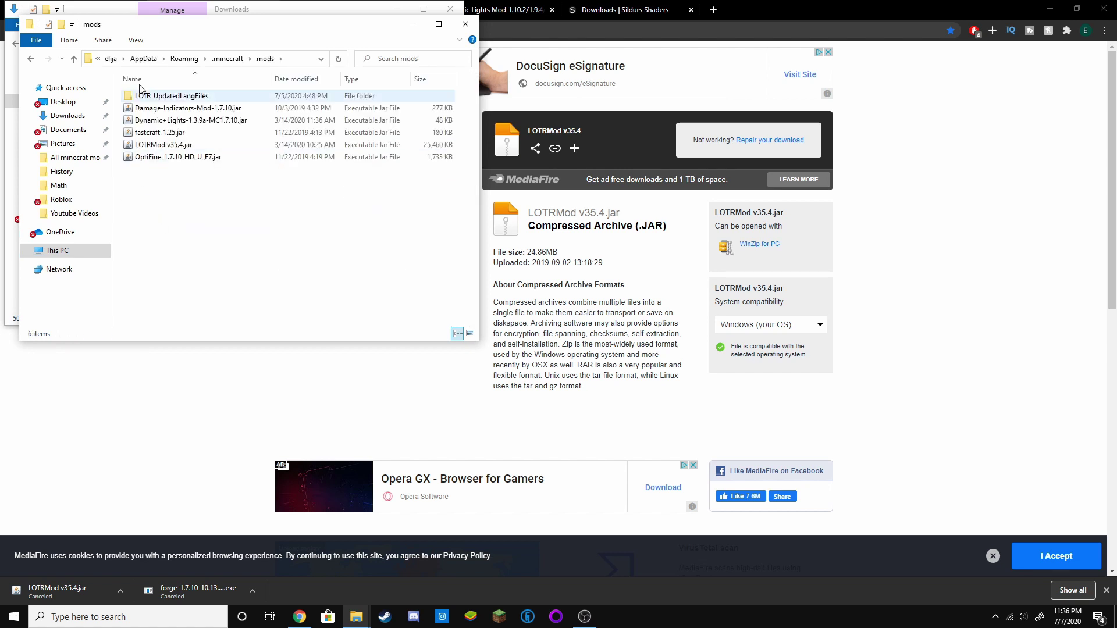
pyautogui.click(257, 58)
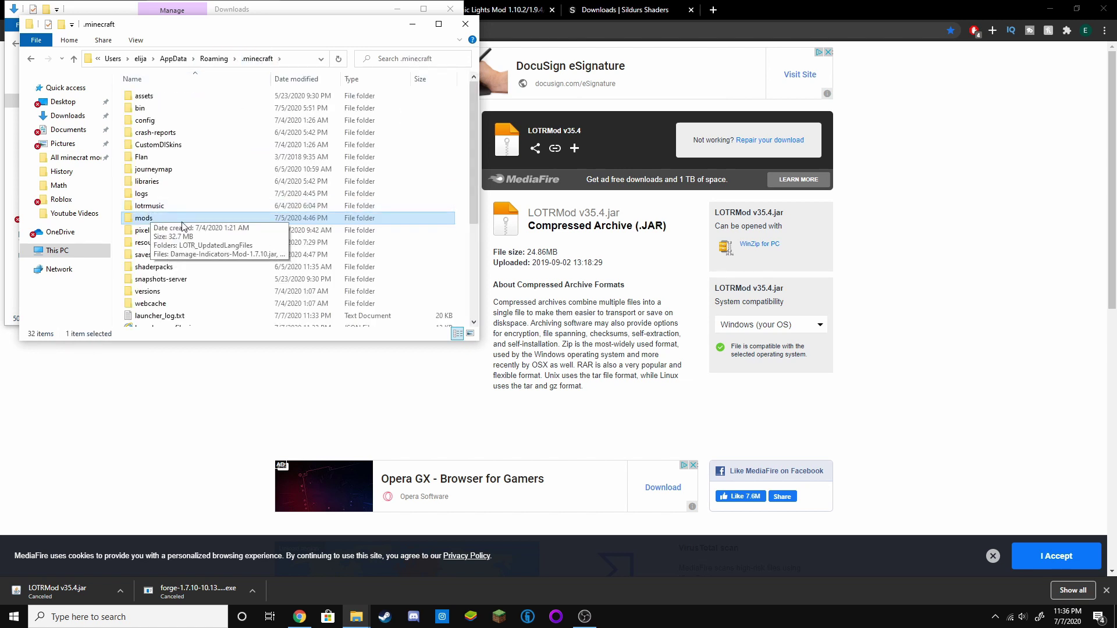
pyautogui.rightClick(123, 222)
pyautogui.click(142, 226)
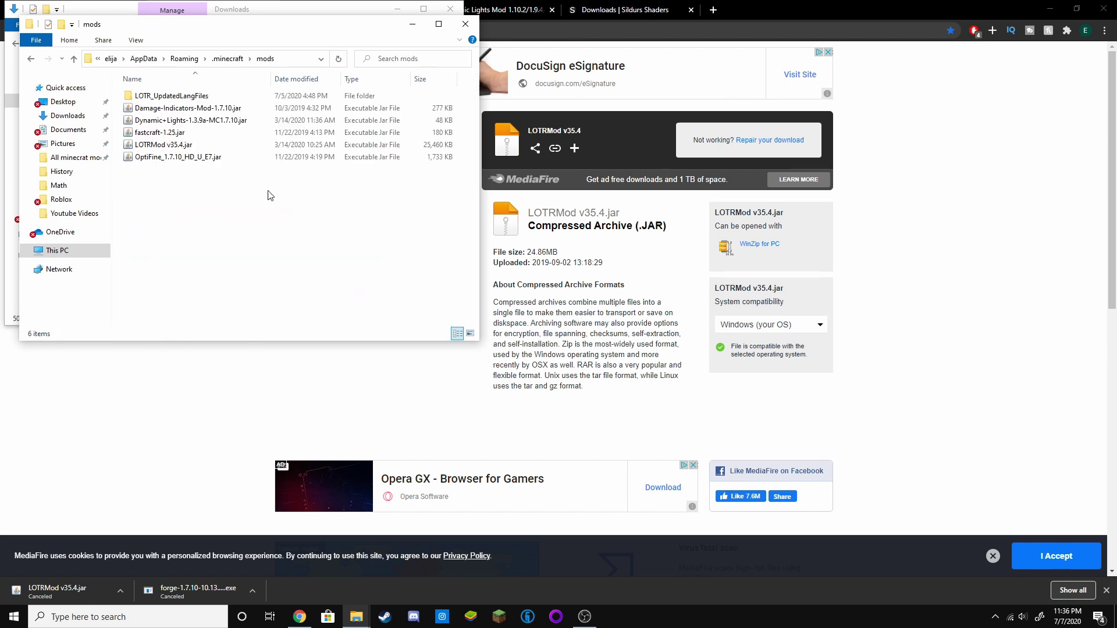
# Return to the .minecraft folder, show the options for creating a new folder, dismiss them, and select the mods folder.
pyautogui.click(227, 59)
pyautogui.rightClick(102, 220)
pyautogui.click(112, 209)
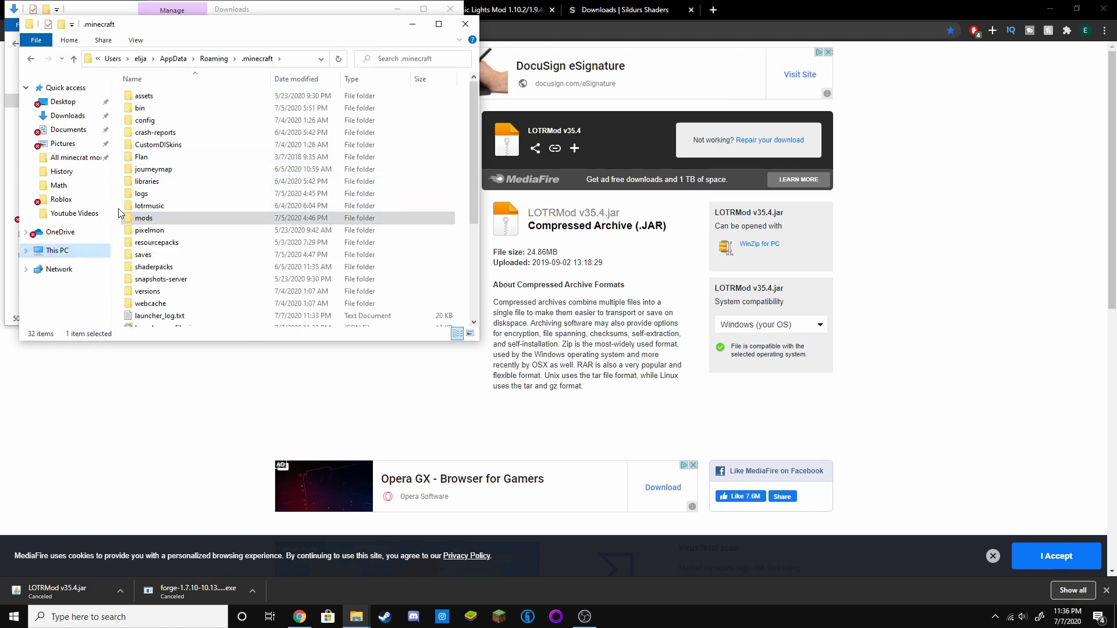
pyautogui.rightClick(121, 213)
pyautogui.moveTo(158, 336)
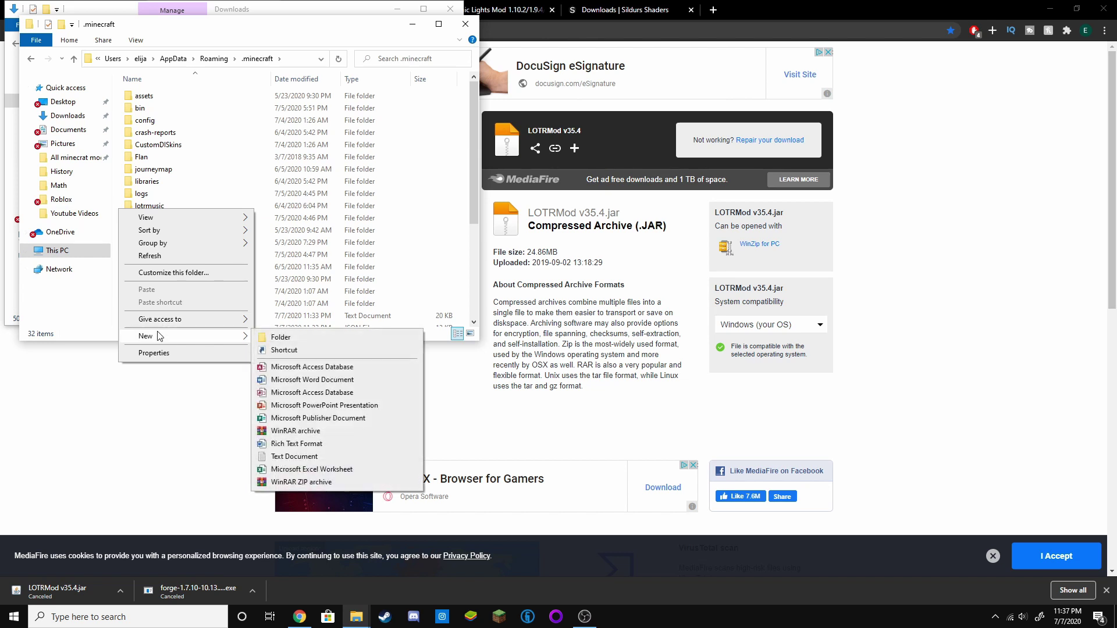
pyautogui.click(123, 126)
pyautogui.click(123, 126)
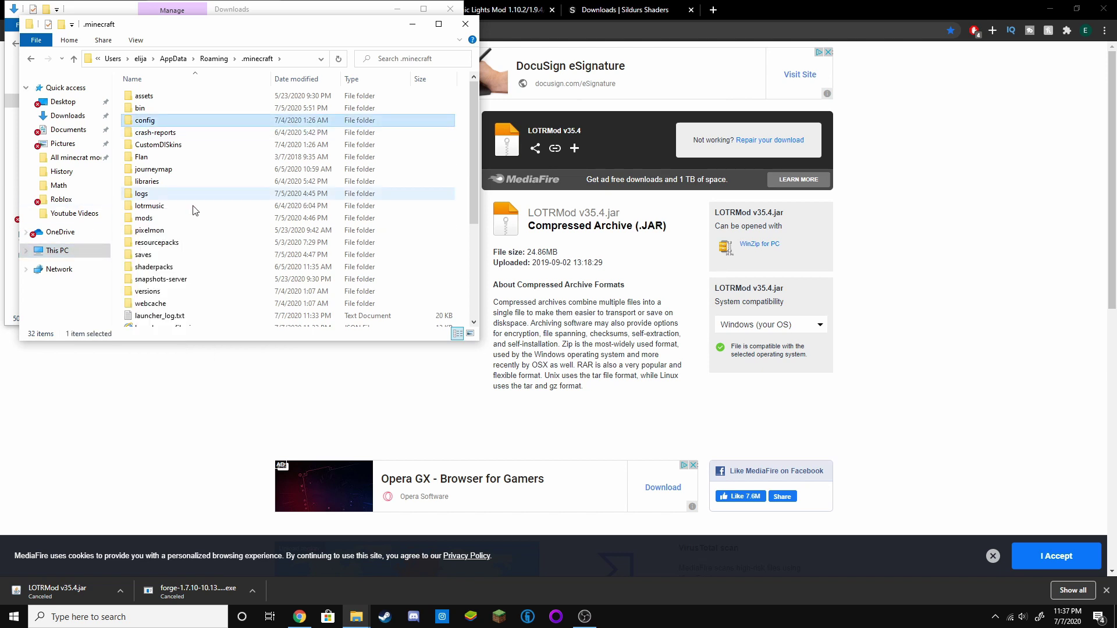
pyautogui.click(141, 217)
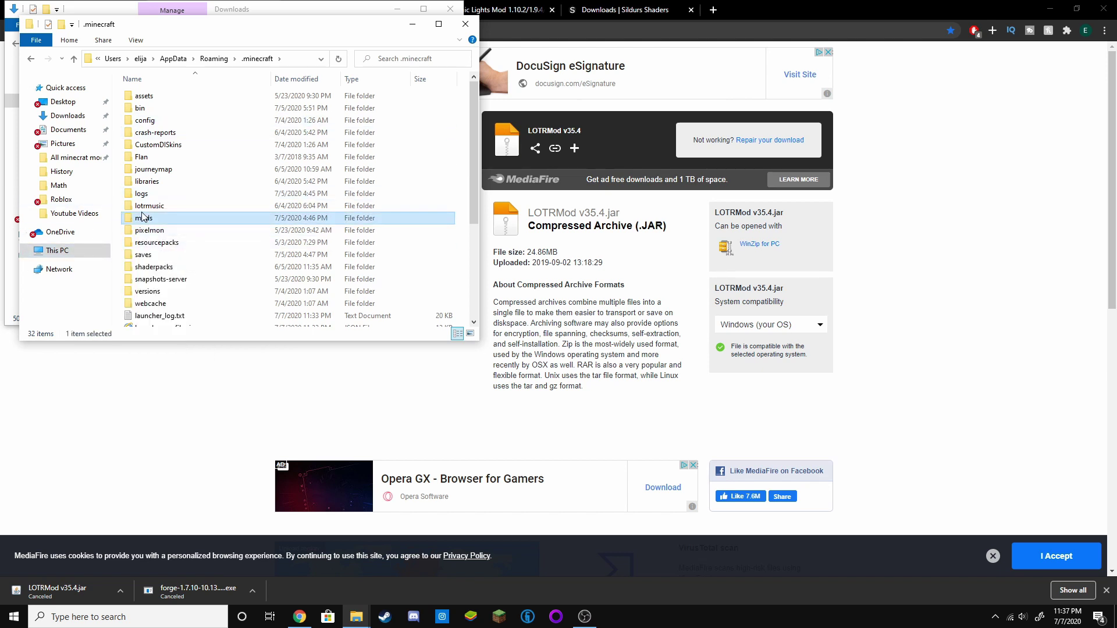
# Open the mods folder to view its mod files, and switch to the FastCraft files page in the browser.
pyautogui.doubleClick(144, 216)
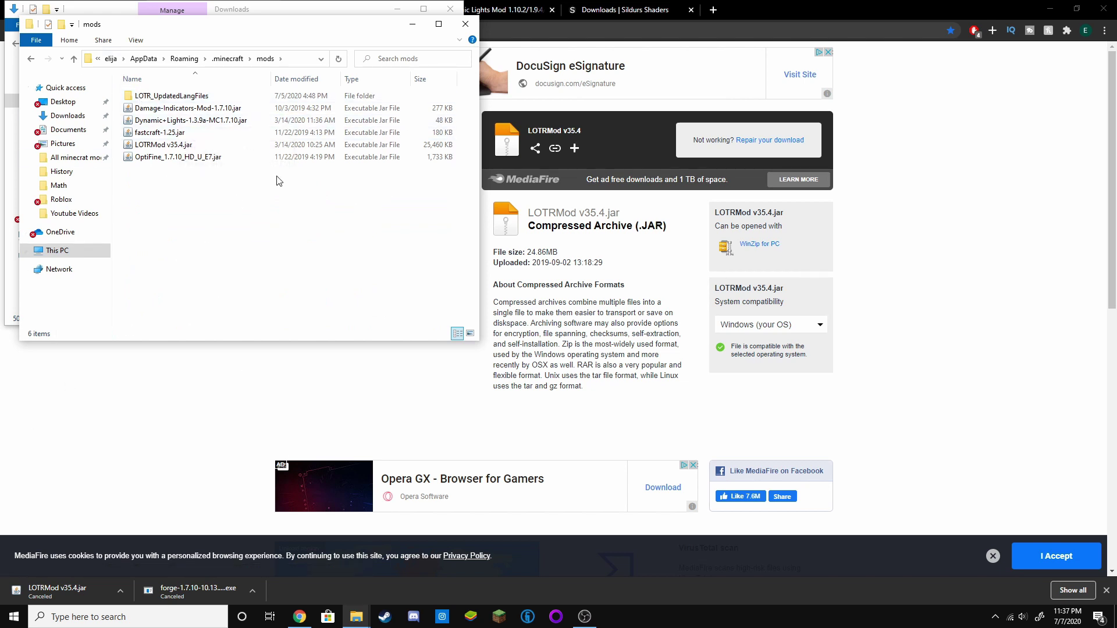
pyautogui.click(162, 432)
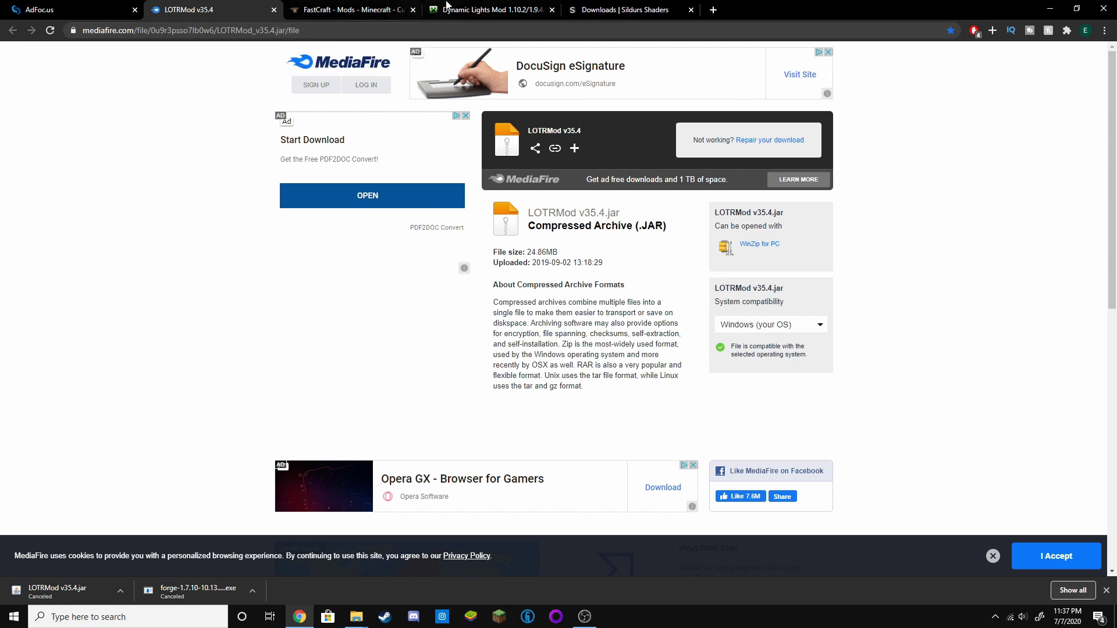
pyautogui.click(382, 9)
pyautogui.moveTo(245, 162); pyautogui.dragTo(377, 198)
pyautogui.click(377, 198)
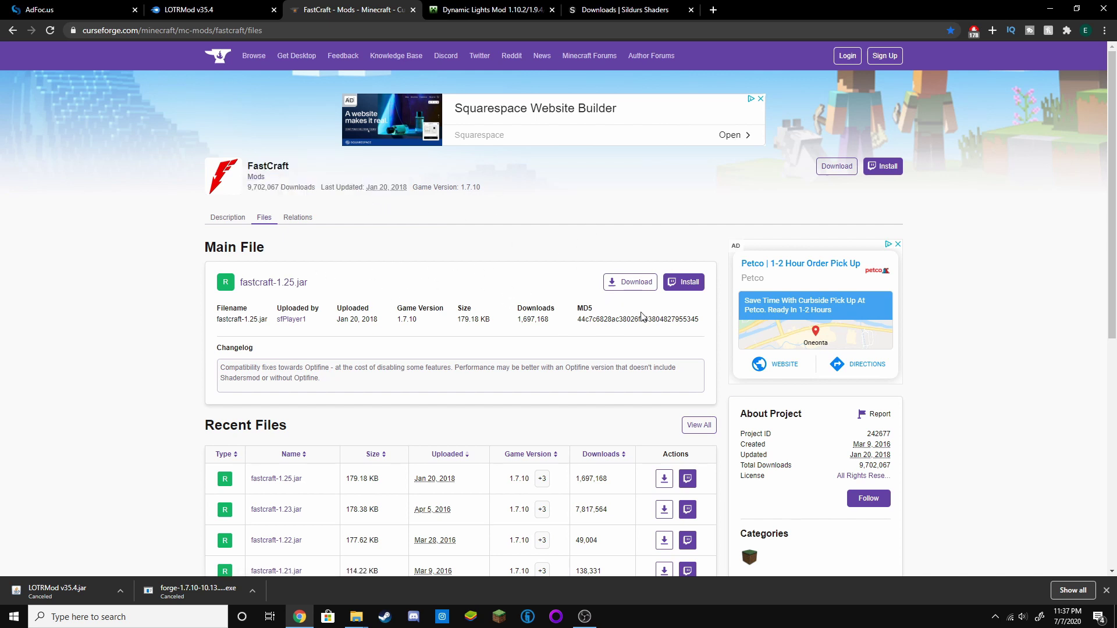
# Start downloading the main FastCraft file, fastcraft-1.25.jar, and cancel the download.
pyautogui.click(632, 283)
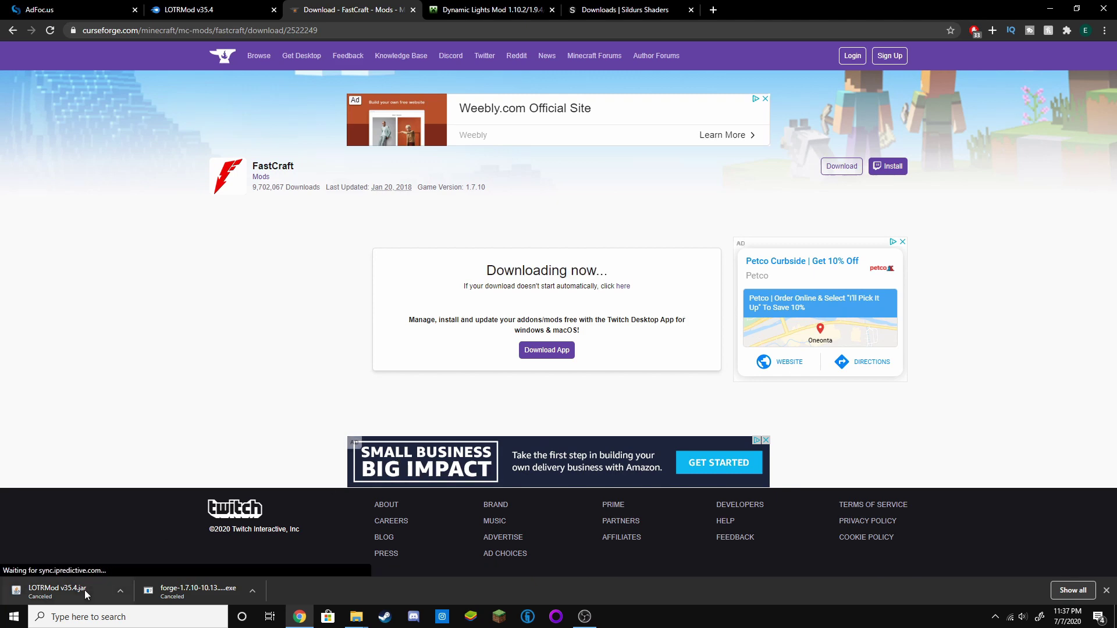
pyautogui.click(120, 590)
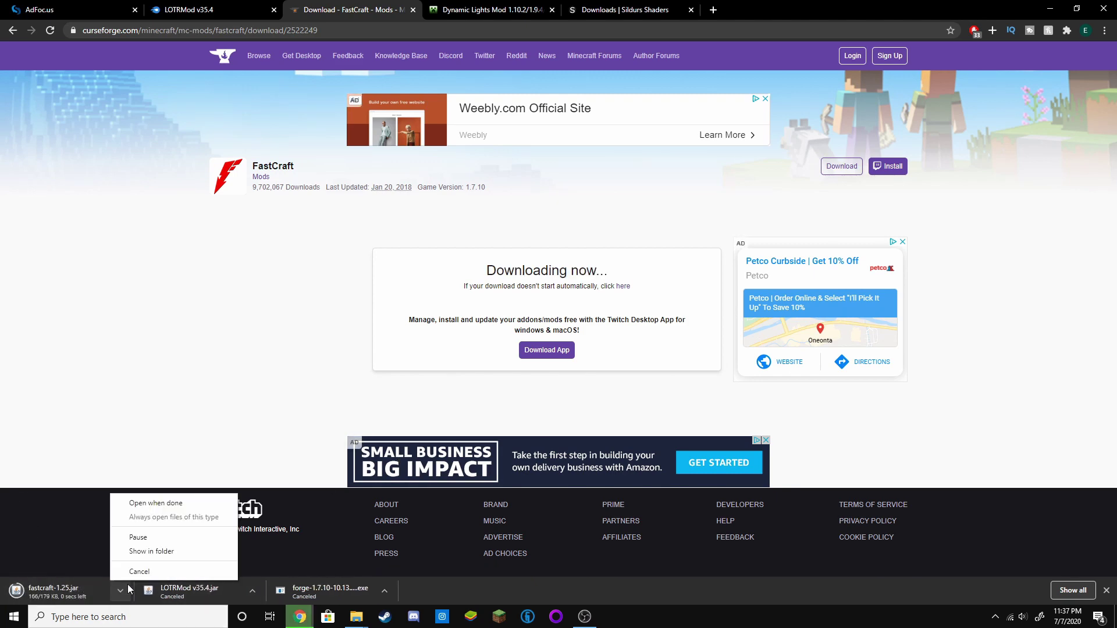
pyautogui.click(145, 571)
# Open the Minecraft 1.7.10 download link on the Dynamic Lights Mod page.
pyautogui.click(476, 8)
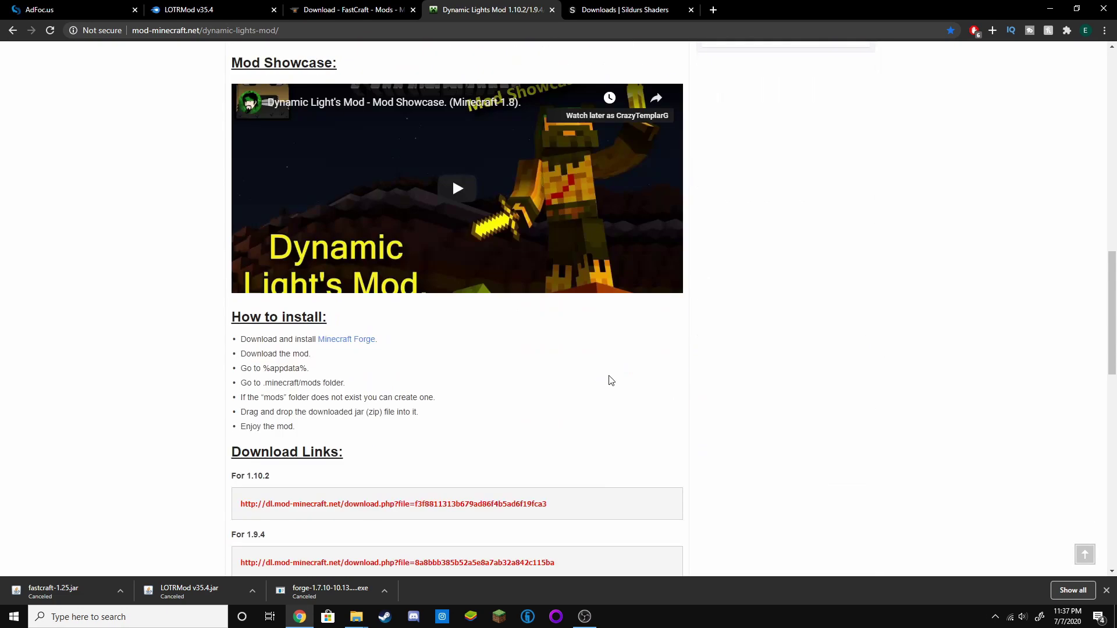
pyautogui.middleClick(582, 384)
pyautogui.scroll(-2, 454, 386)
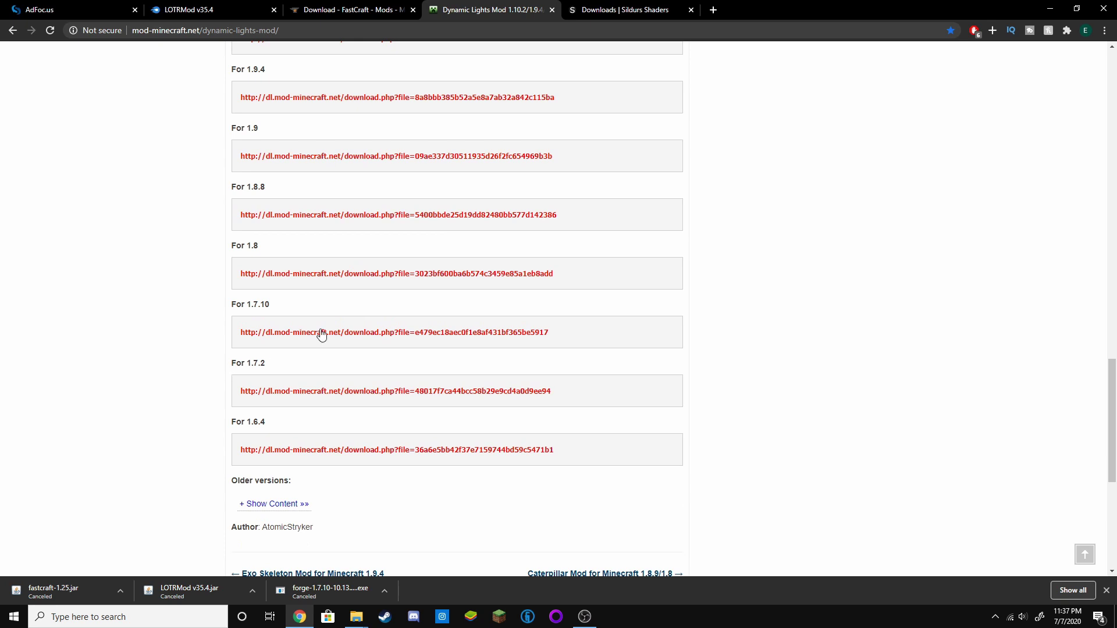
pyautogui.moveTo(231, 313); pyautogui.dragTo(270, 306)
pyautogui.click(268, 305)
pyautogui.click(312, 336)
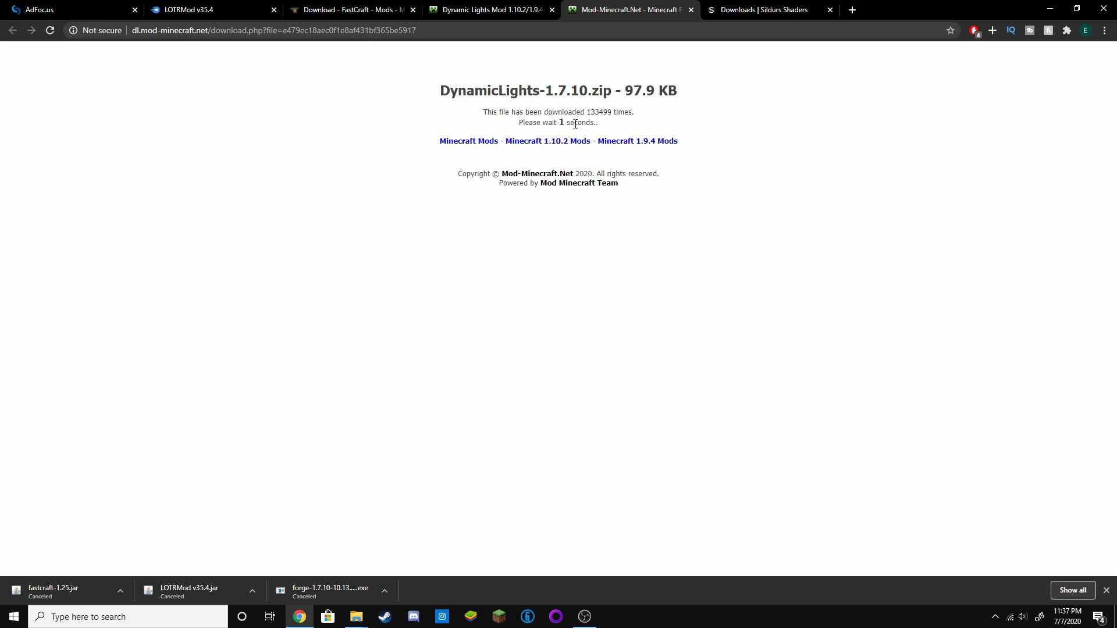
# Start downloading DynamicLights-1.7.10.zip, cancel the download, and close both Dynamic Lights pages.
pyautogui.click(569, 156)
pyautogui.click(117, 589)
pyautogui.click(131, 575)
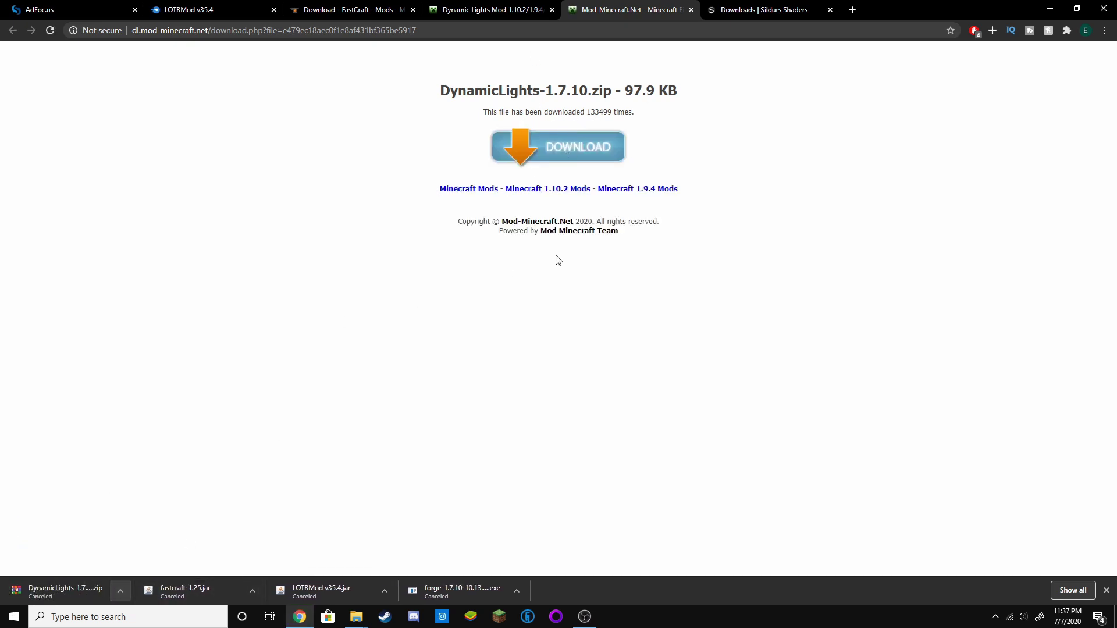
pyautogui.click(691, 10)
pyautogui.click(552, 9)
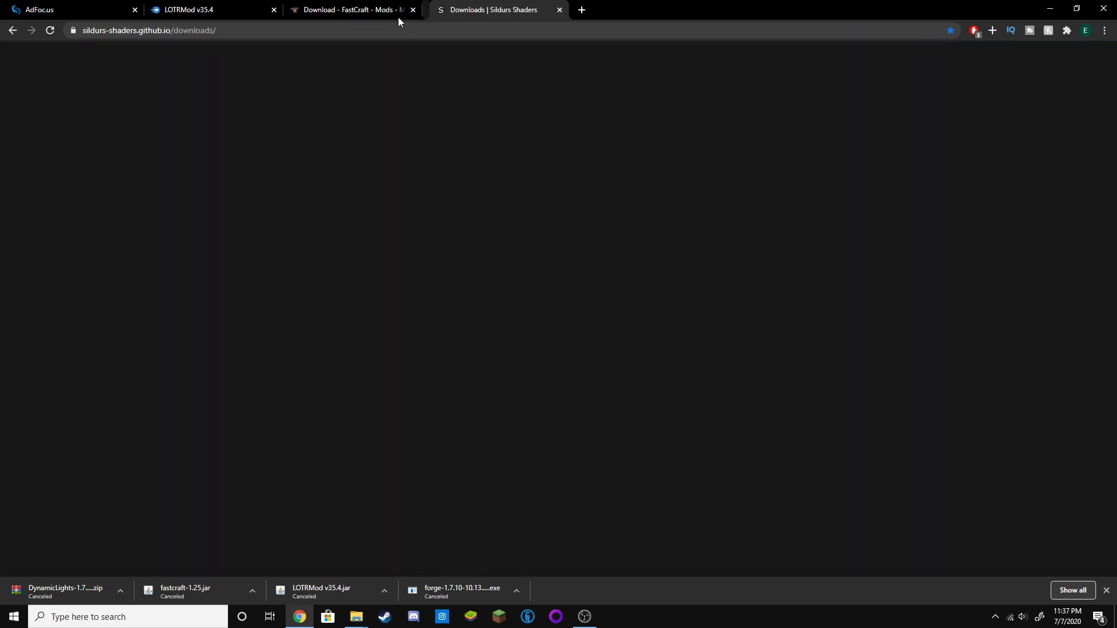
# Look over the Sildurs Shaders downloads, open the Sildur's Enhanced Default v1.11 download link, and close the page it opens.
pyautogui.click(400, 13)
pyautogui.click(469, 8)
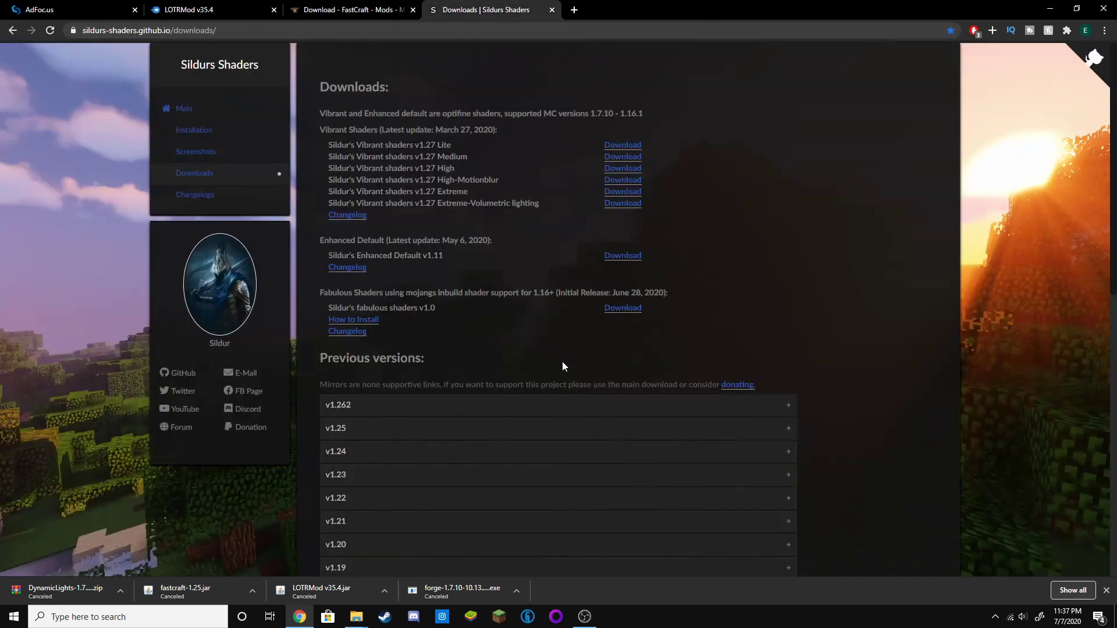
pyautogui.scroll(-2, 421, 232)
pyautogui.scroll(2, 421, 231)
pyautogui.moveTo(452, 256); pyautogui.dragTo(326, 259)
pyautogui.click(419, 271)
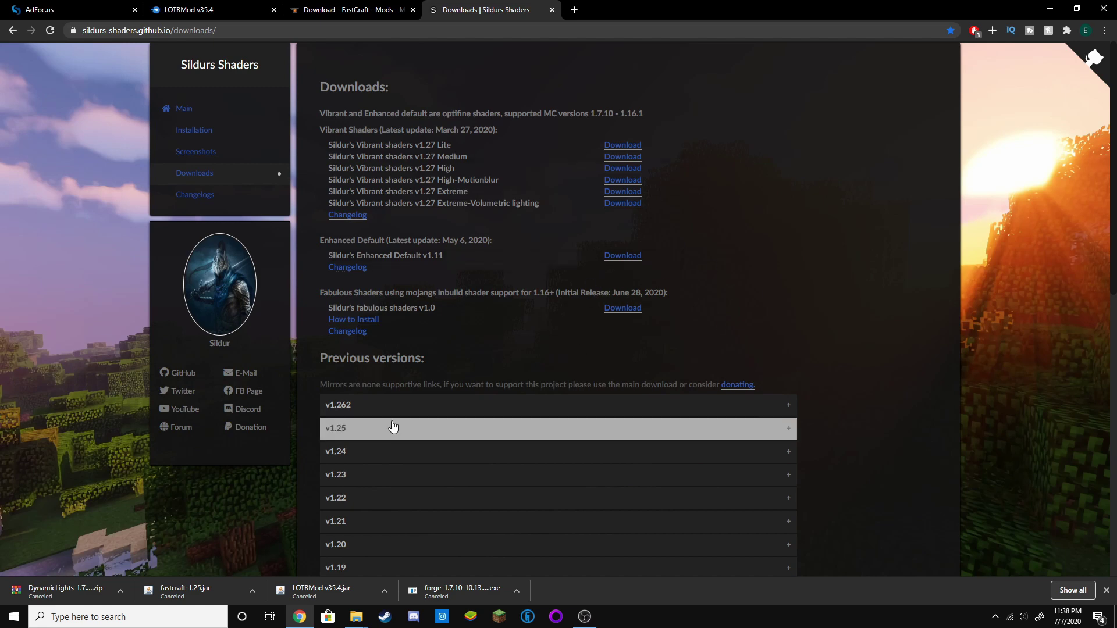
pyautogui.click(602, 256)
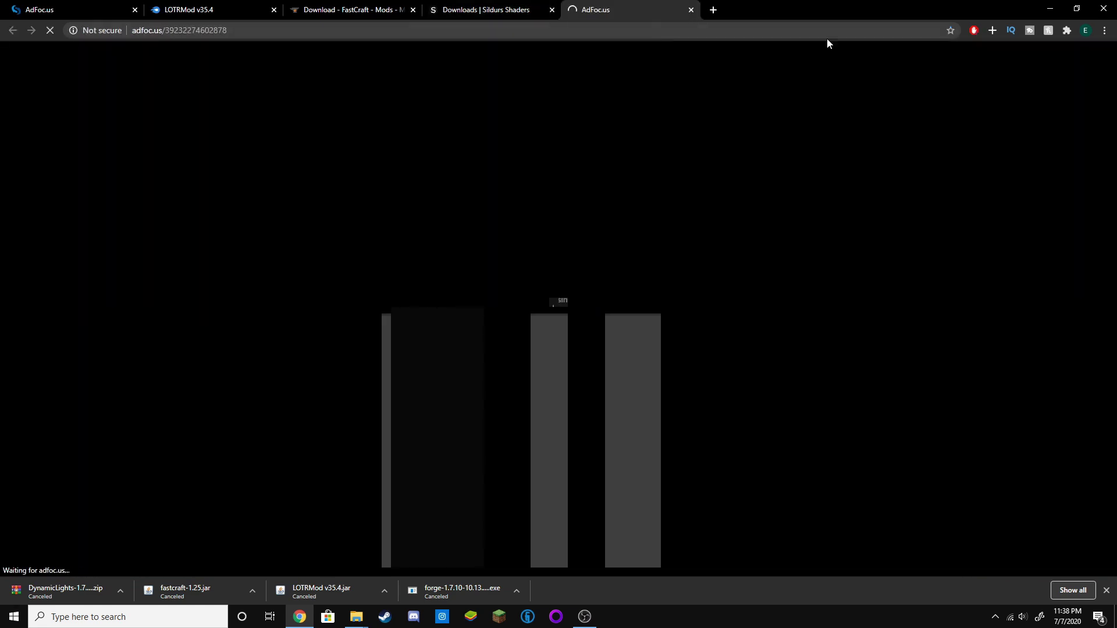
pyautogui.click(692, 10)
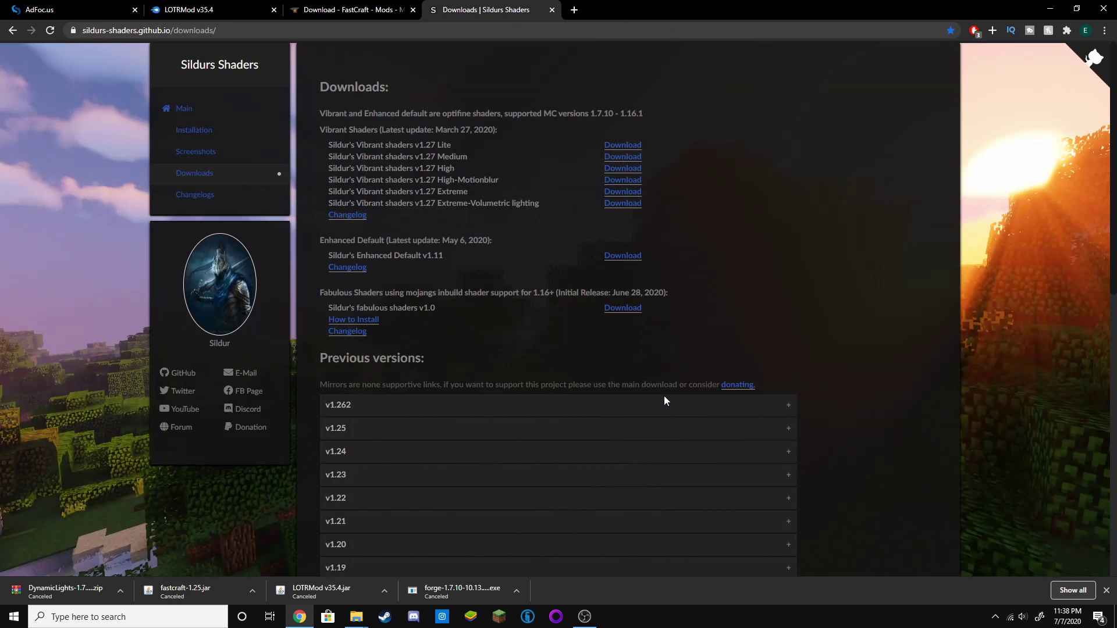
# Switch to File Explorer's mods folder and point out the OptiFine and Damage Indicators files and the LOTR_UpdatedLangFiles folder.
pyautogui.moveTo(356, 615)
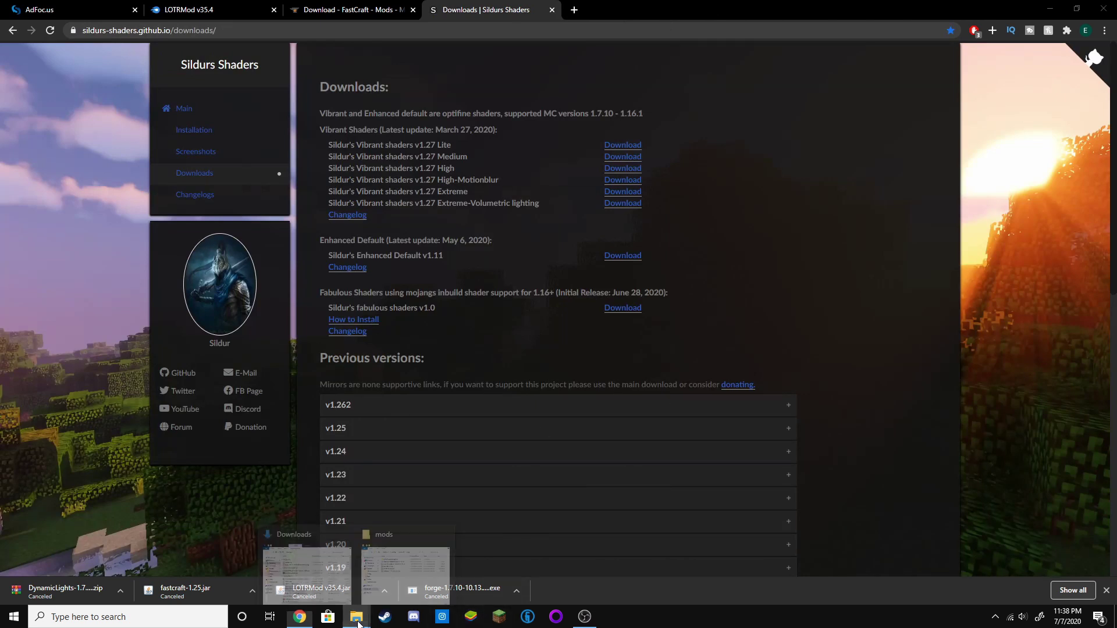
pyautogui.click(309, 558)
pyautogui.moveTo(153, 195); pyautogui.dragTo(167, 171)
pyautogui.click(169, 155)
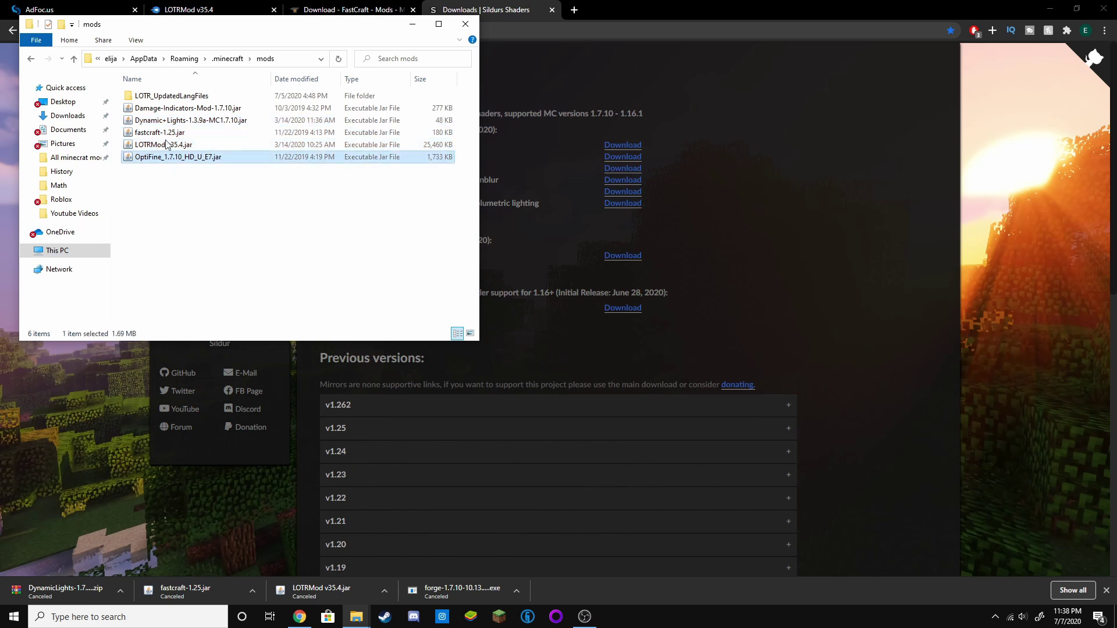
pyautogui.click(177, 109)
pyautogui.click(172, 95)
# Inspect the shaderpacks folder inside .minecraft, and return to the mods folder.
pyautogui.click(230, 58)
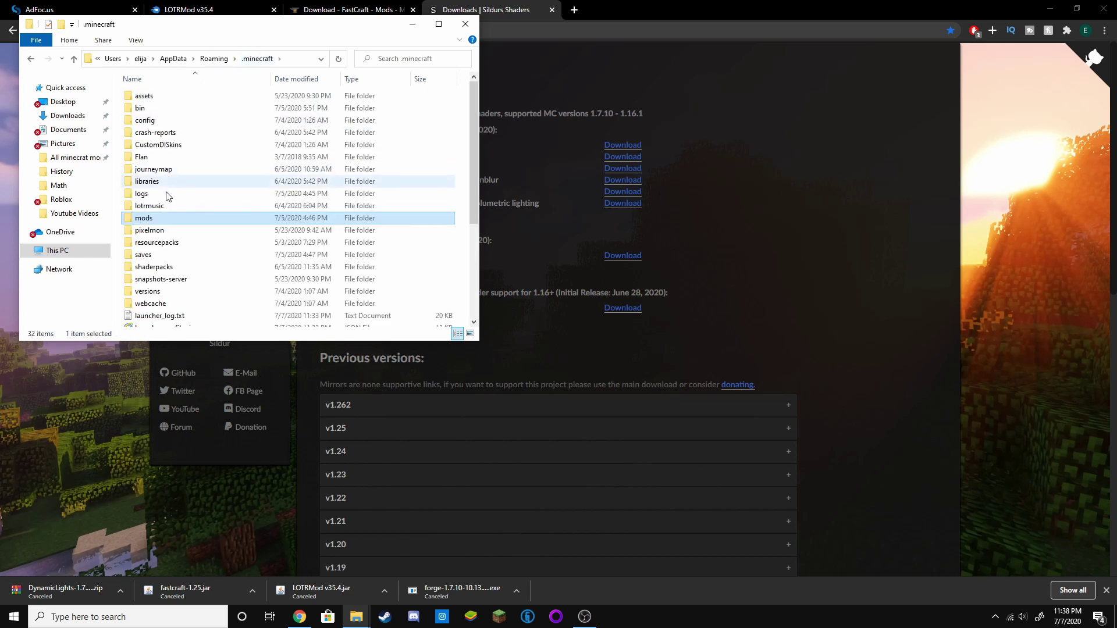
pyautogui.click(172, 267)
pyautogui.doubleClick(172, 267)
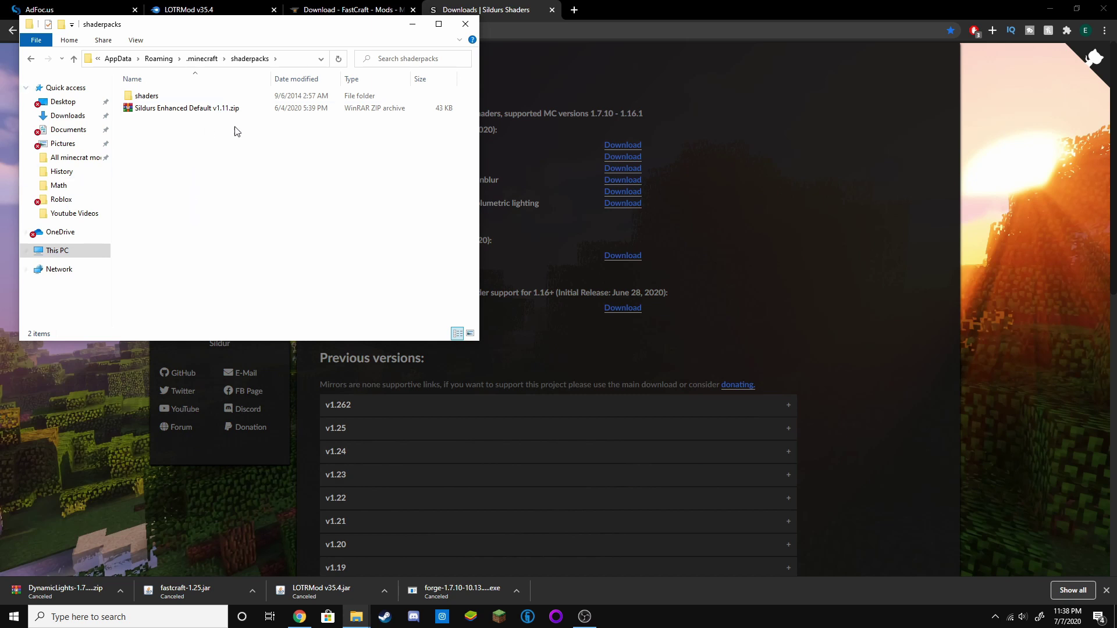
pyautogui.click(210, 58)
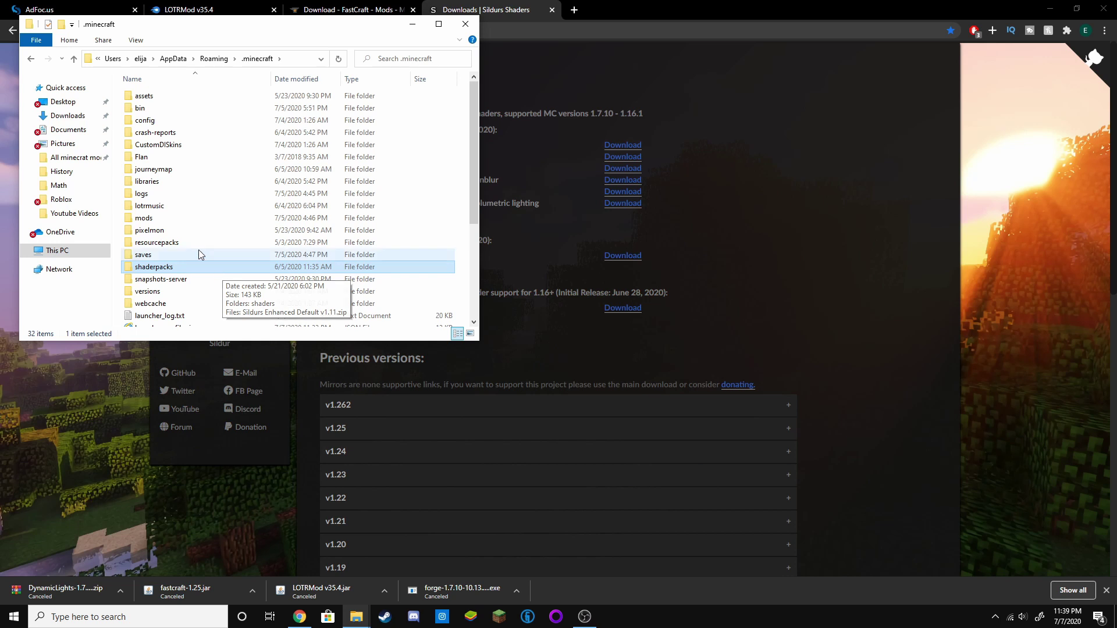
pyautogui.doubleClick(173, 219)
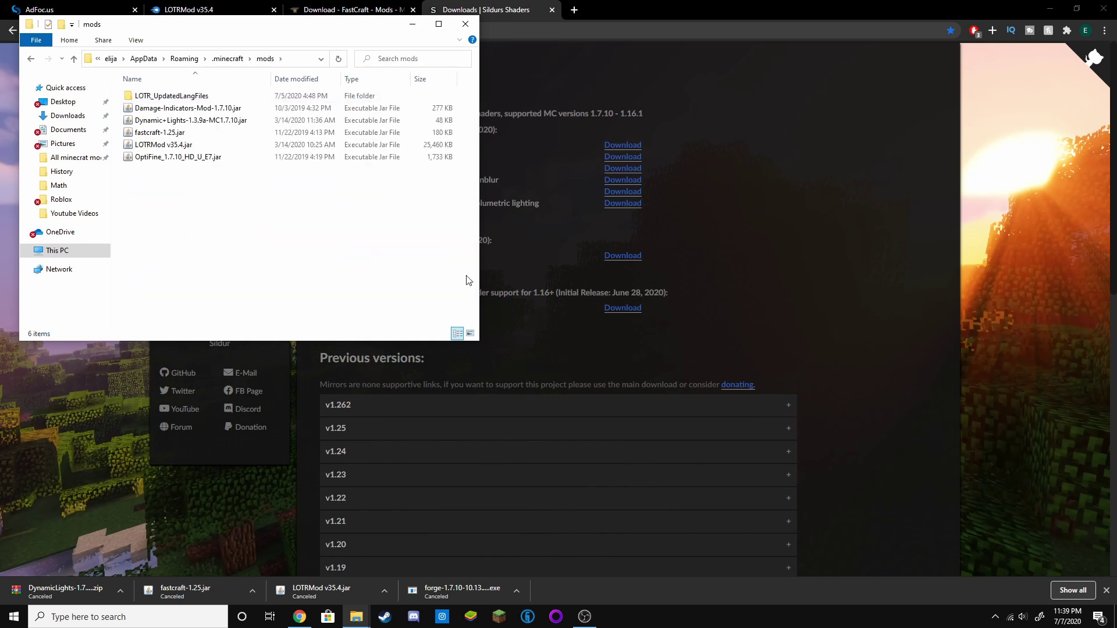
# Launch the Minecraft Launcher and open the list of Java Edition installations.
pyautogui.click(499, 616)
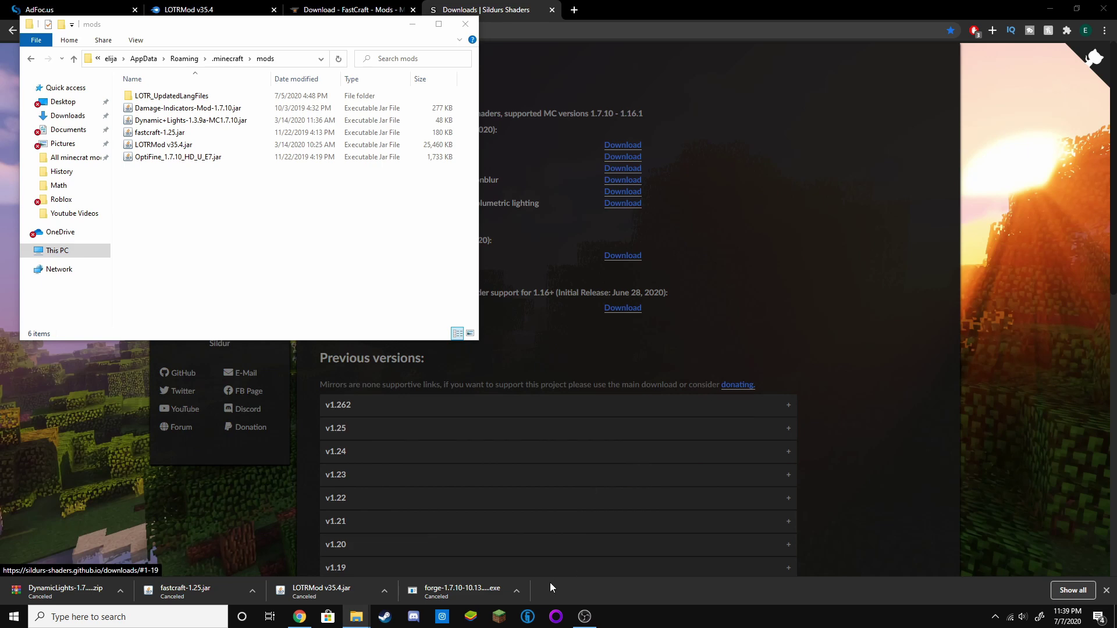
pyautogui.click(499, 617)
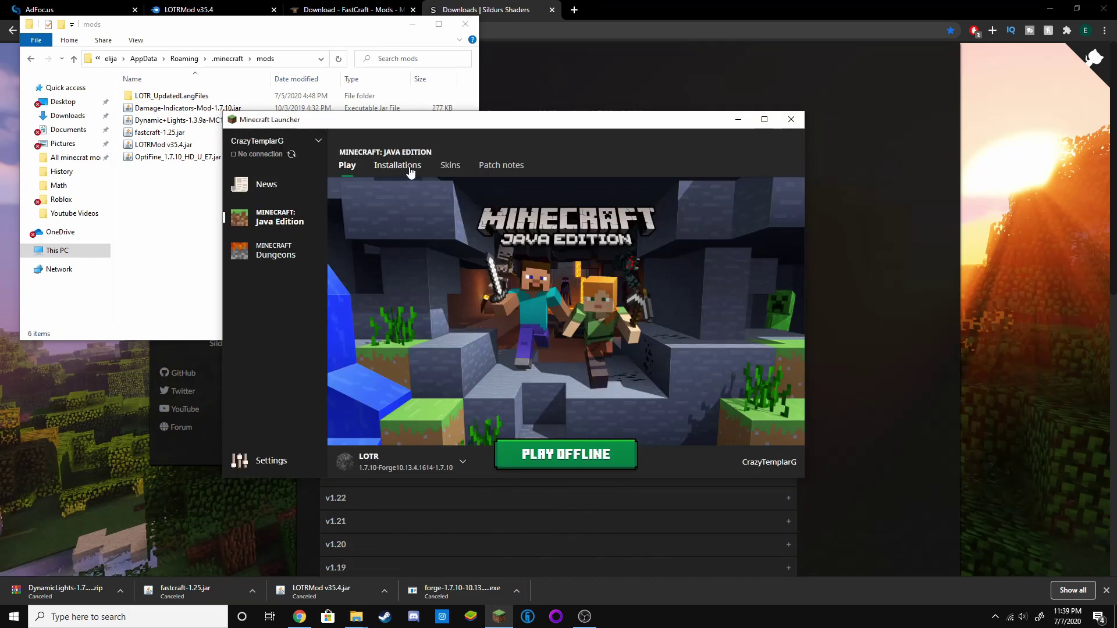
pyautogui.click(389, 456)
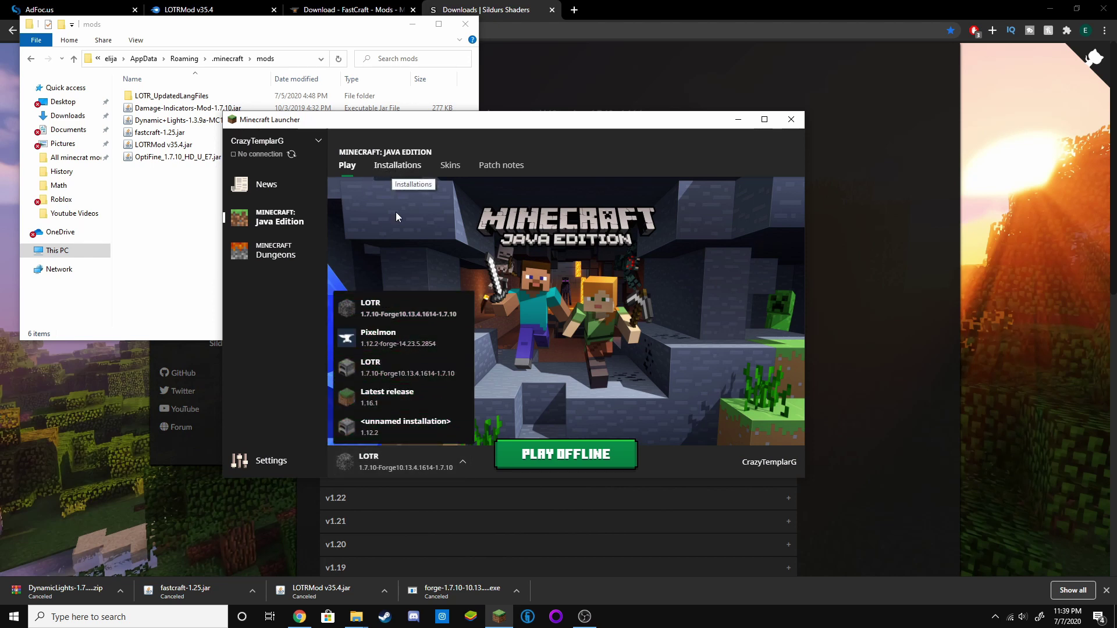
pyautogui.click(397, 166)
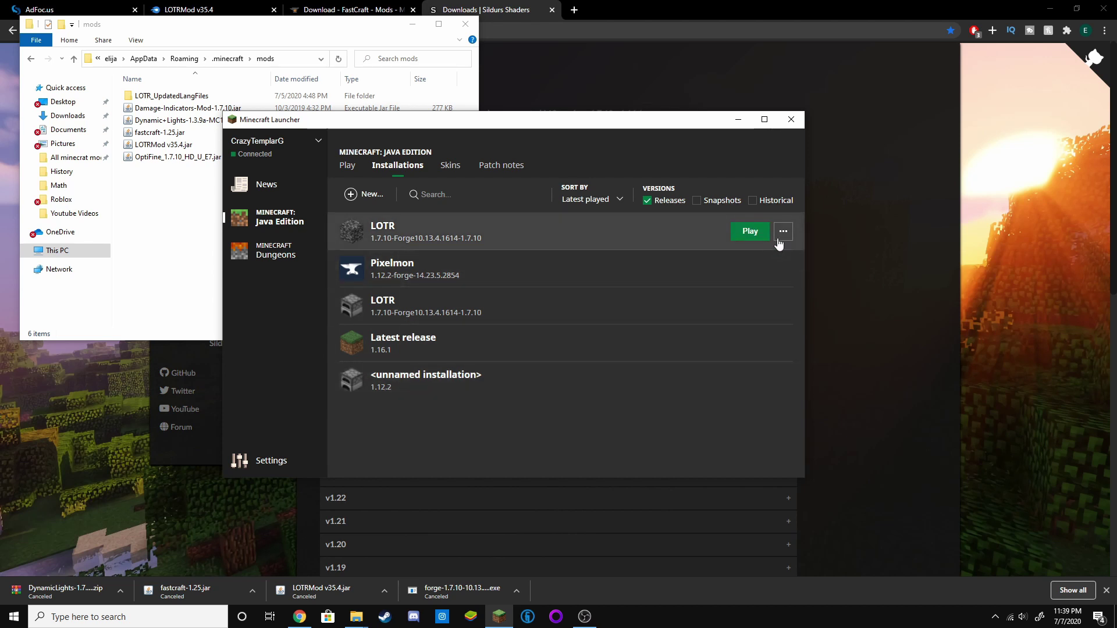
# Open the most recently played LOTR installation for editing and review its name and Forge version.
pyautogui.click(783, 231)
pyautogui.click(766, 258)
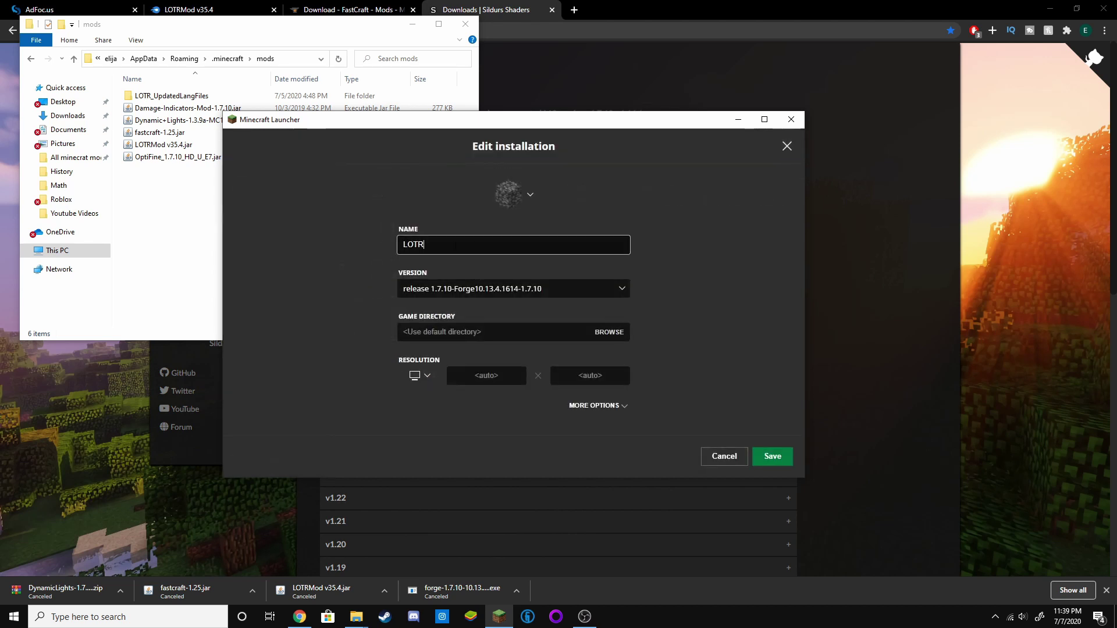
pyautogui.hotkey('ctrl', 'a')
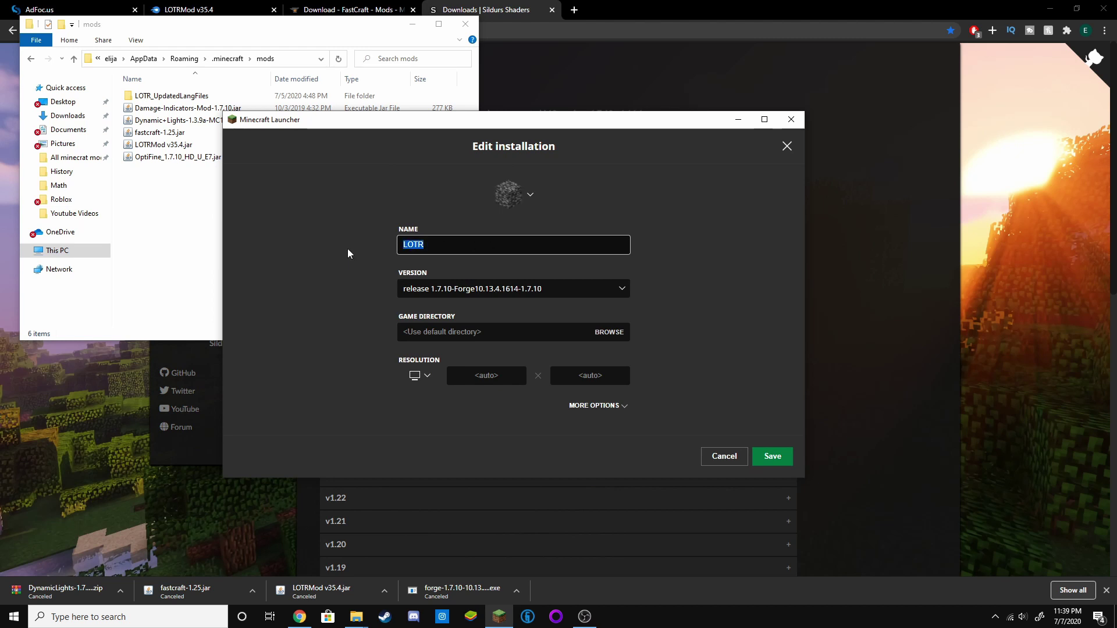
pyautogui.press('End')
pyautogui.click(393, 291)
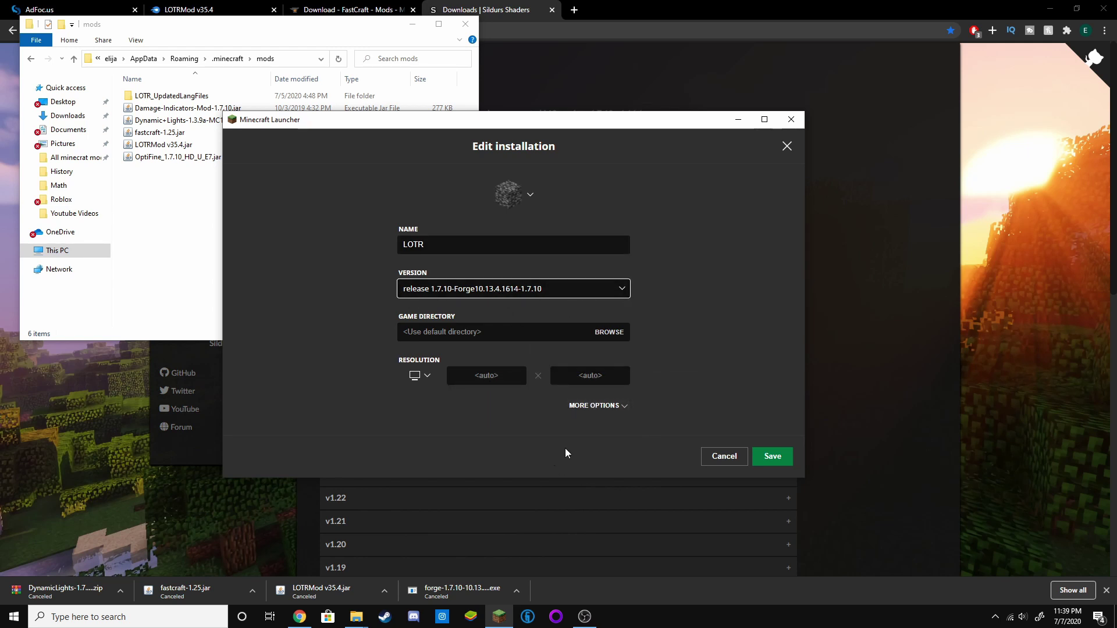
# Set the memory allocation in the LOTR installation's JVM arguments to -Xmx4G and save the installation.
pyautogui.click(590, 406)
pyautogui.click(418, 414)
pyautogui.press('BackSpace')
pyautogui.write('2')
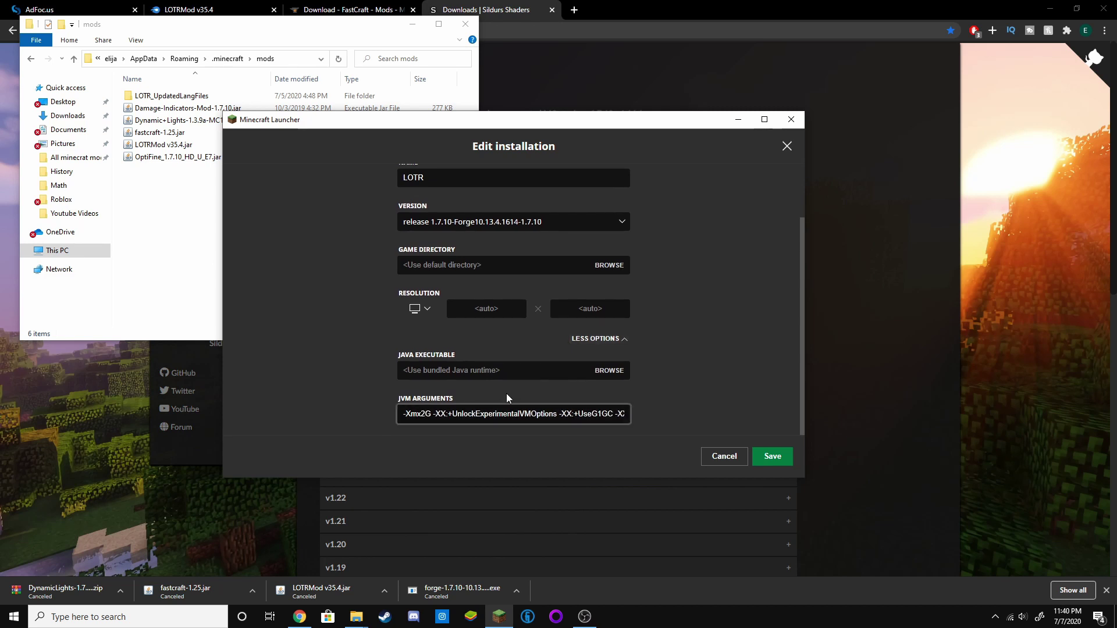
pyautogui.press('BackSpace')
pyautogui.write('4')
pyautogui.click(773, 456)
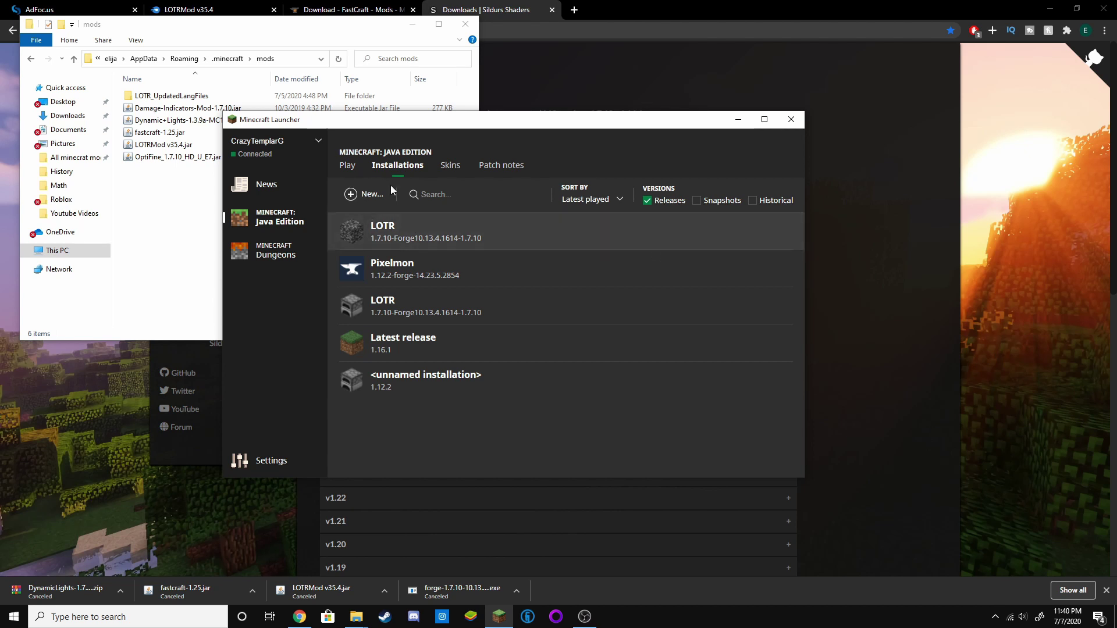
# Launch the game with the LOTR installation that uses 1.7.10-Forge10.13.4.1614-1.7.10.
pyautogui.click(364, 168)
pyautogui.click(428, 460)
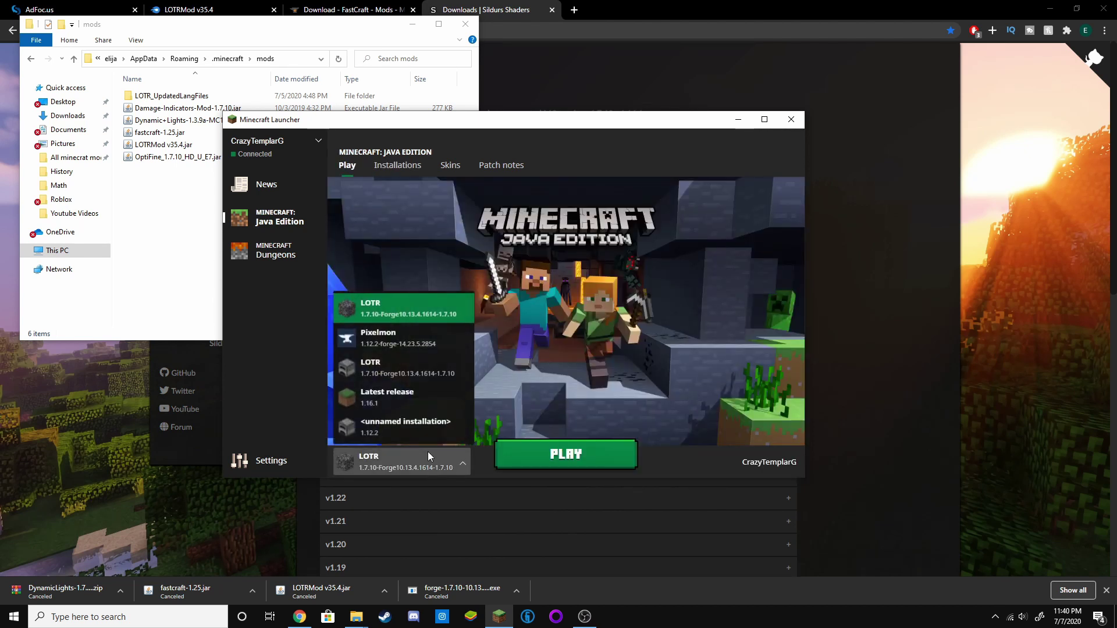
pyautogui.click(419, 452)
pyautogui.click(573, 465)
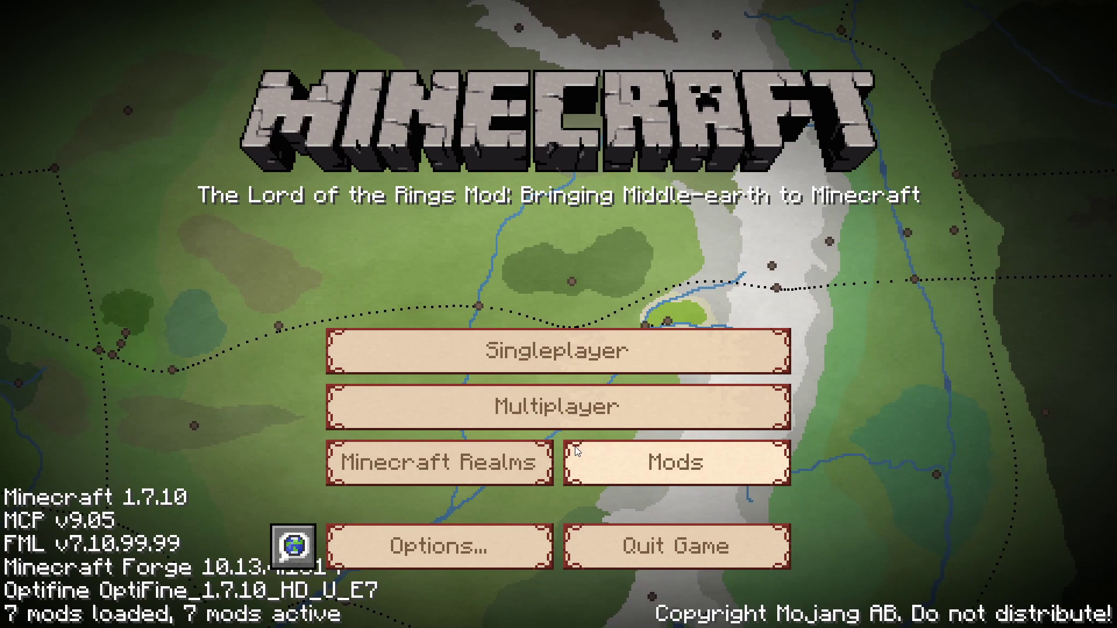
# Browse the in-game mod list, view the details of The Lord of the Rings Mod, and close the list.
pyautogui.click(669, 465)
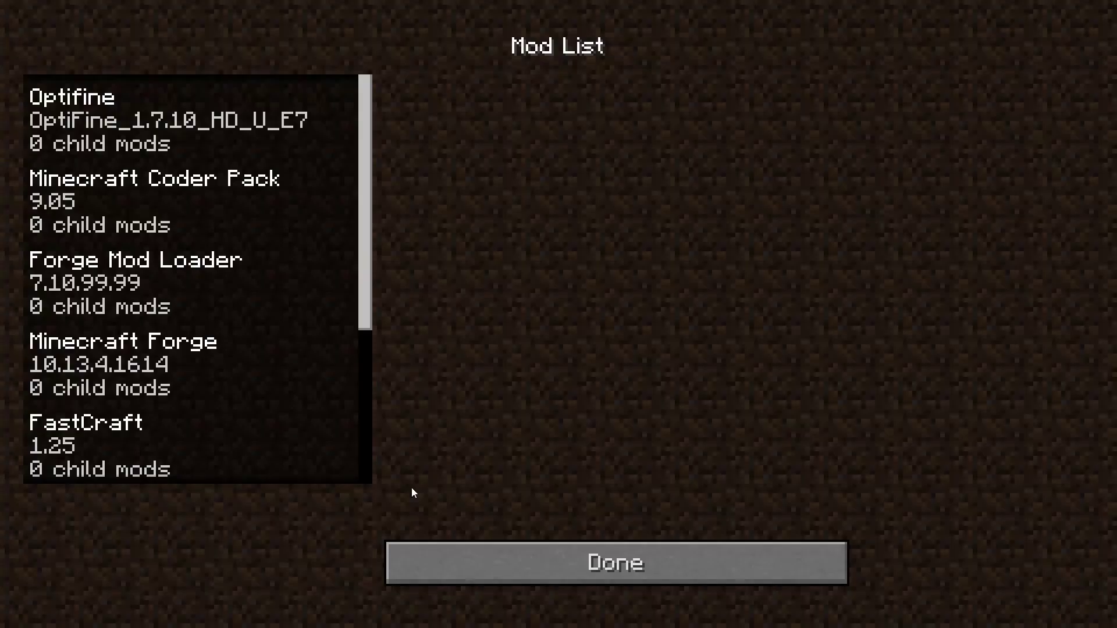
pyautogui.click(349, 238)
pyautogui.moveTo(364, 280); pyautogui.dragTo(361, 491)
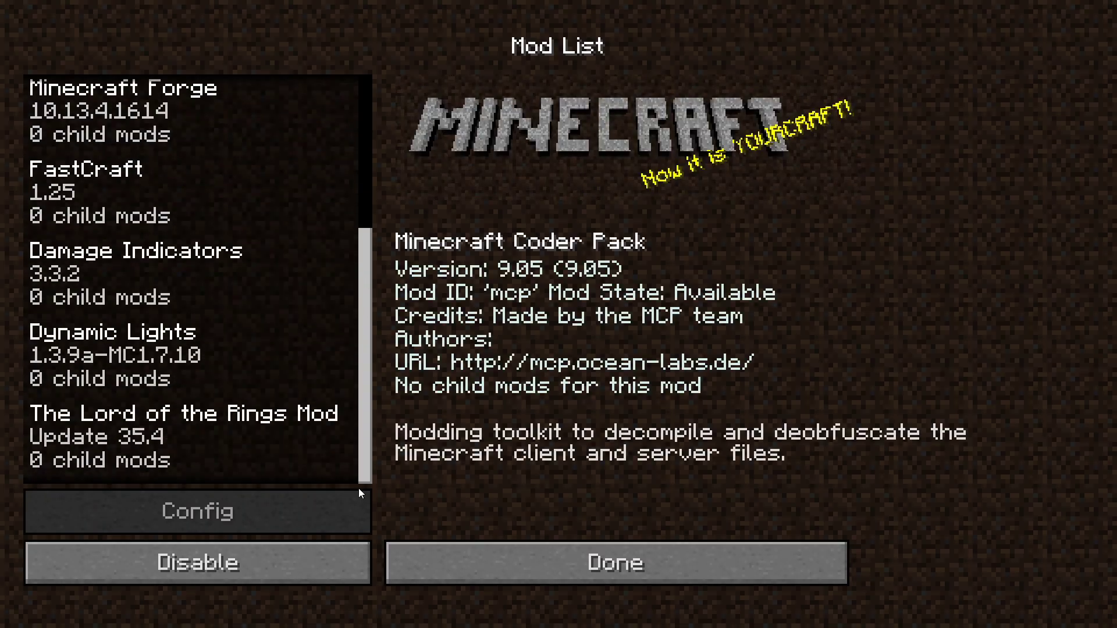
pyautogui.click(251, 448)
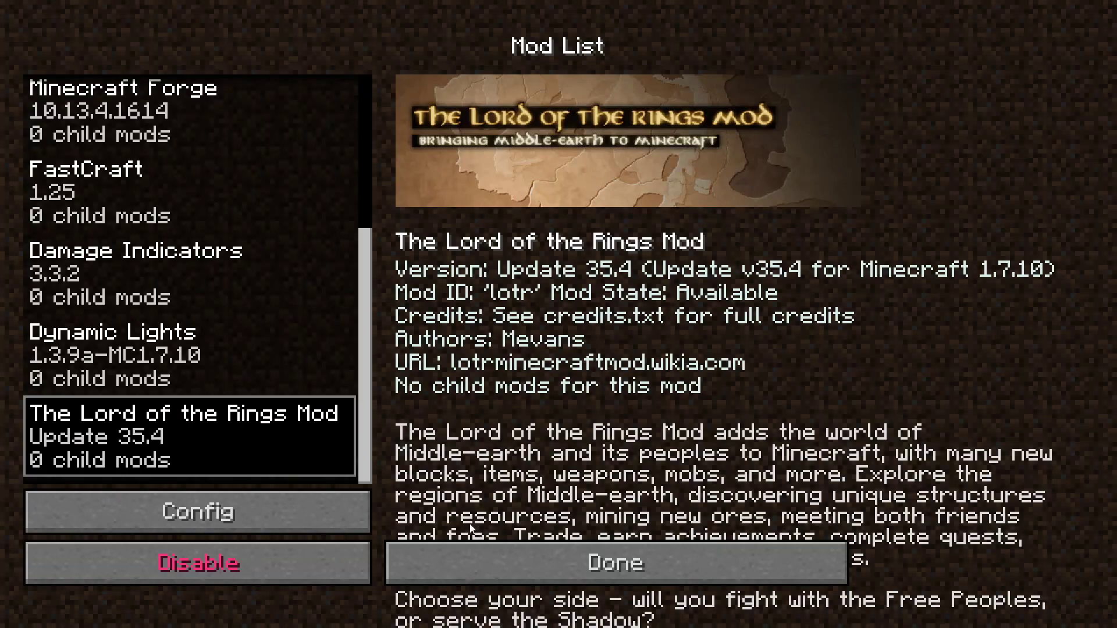
pyautogui.click(471, 561)
# Start setting up a new singleplayer world and open its additional world options.
pyautogui.click(640, 350)
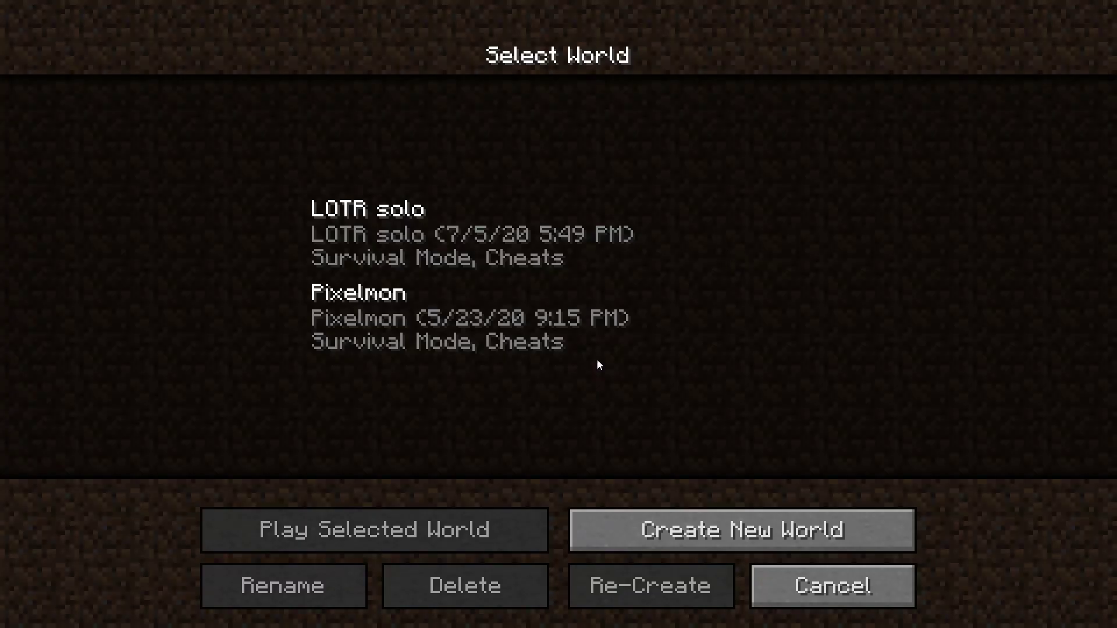
pyautogui.click(776, 585)
pyautogui.click(611, 352)
pyautogui.click(675, 530)
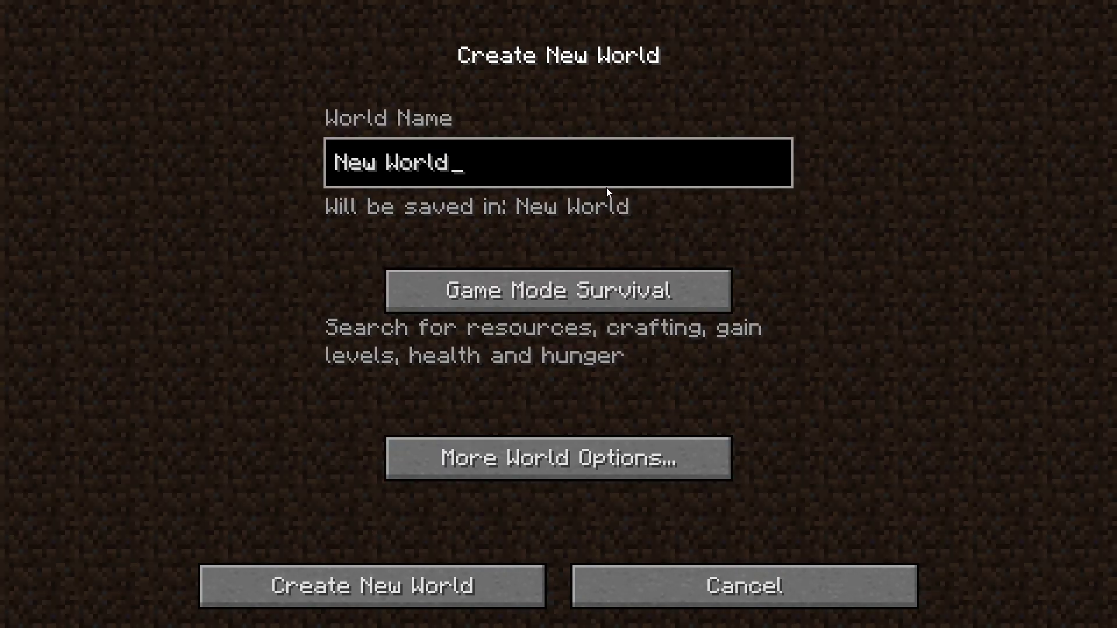
pyautogui.click(505, 444)
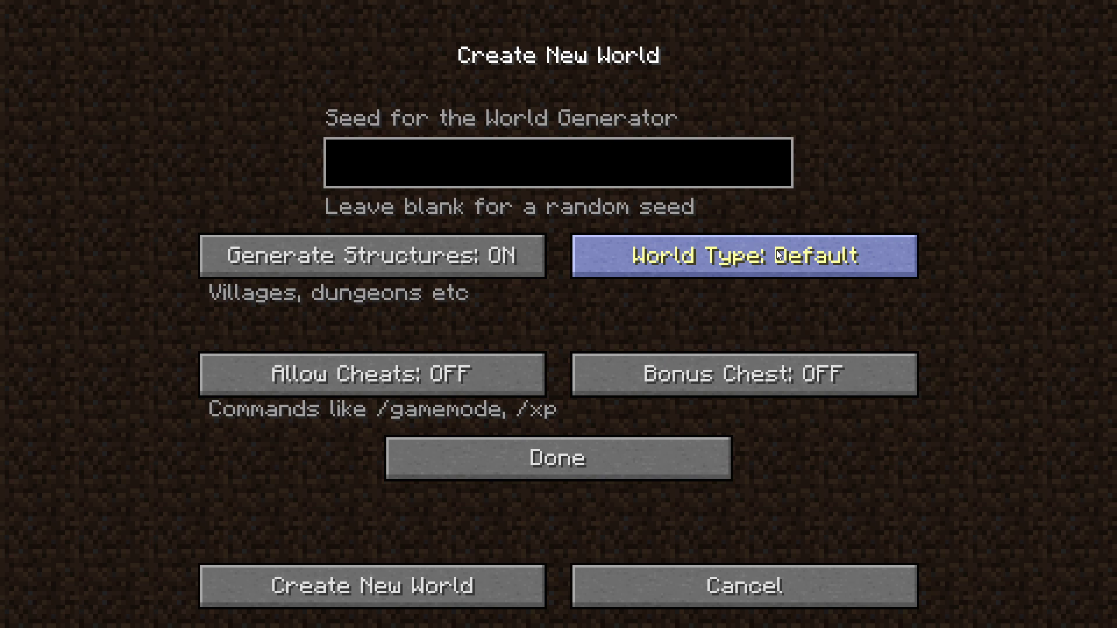
# Cycle through the new world's type options past Middle-earth to M.E. Classic.
pyautogui.click(778, 254)
pyautogui.click(778, 254)
pyautogui.click(778, 255)
pyautogui.click(778, 255)
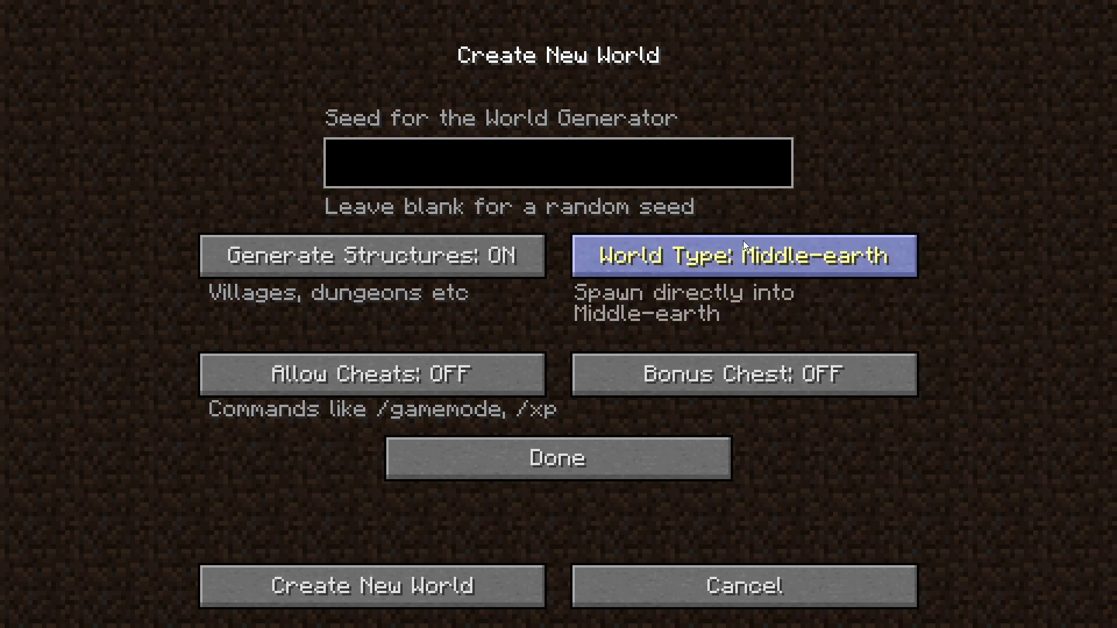
pyautogui.click(716, 262)
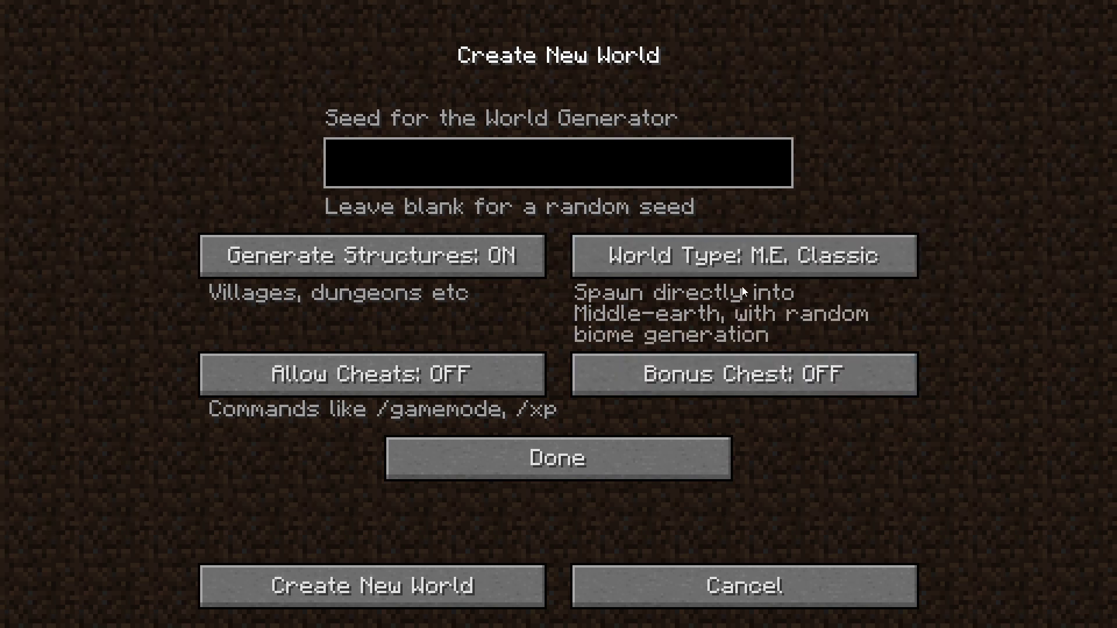
# Switch the new world's type from M.E. Classic back to Middle-earth.
pyautogui.click(781, 272)
pyautogui.click(780, 272)
pyautogui.click(780, 272)
pyautogui.click(771, 275)
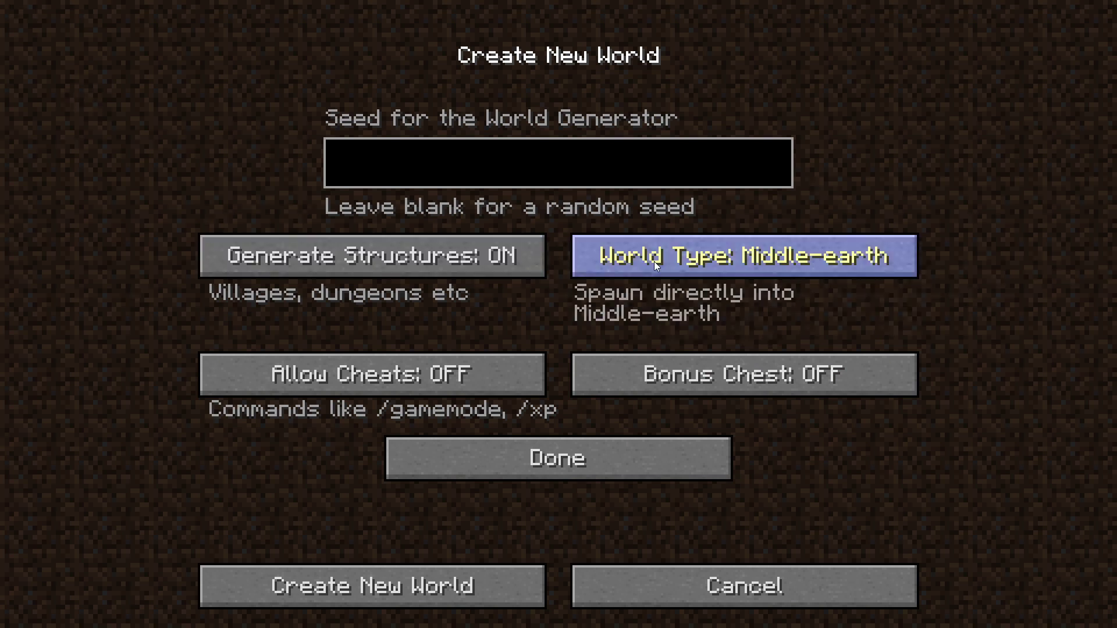
# Close the additional world options and cancel the world creation, returning to the game's title screen.
pyautogui.click(554, 457)
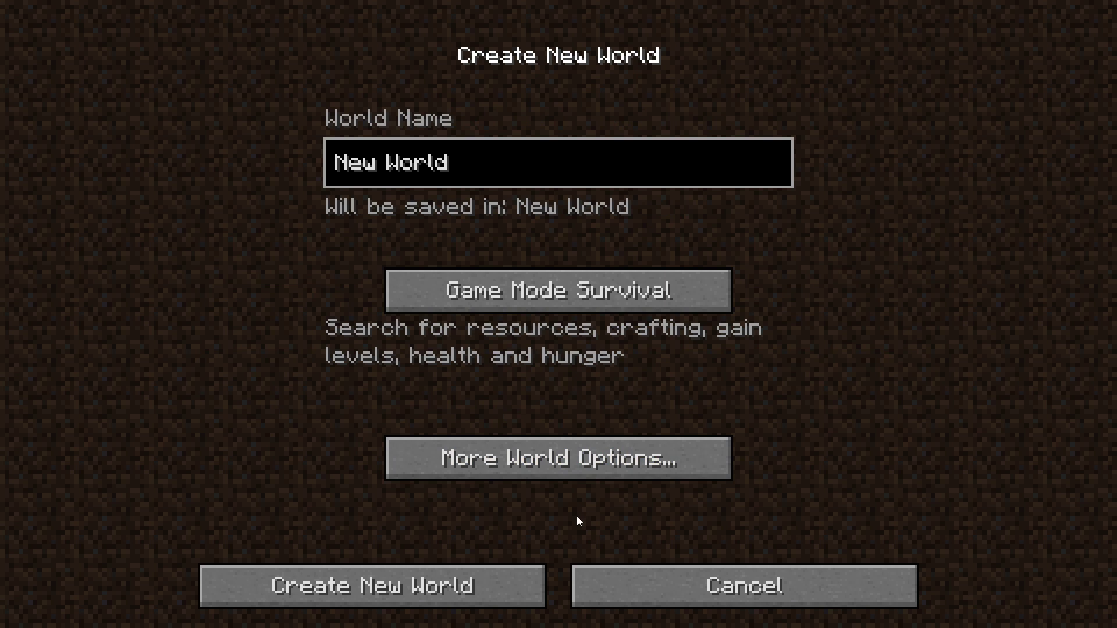
pyautogui.click(701, 585)
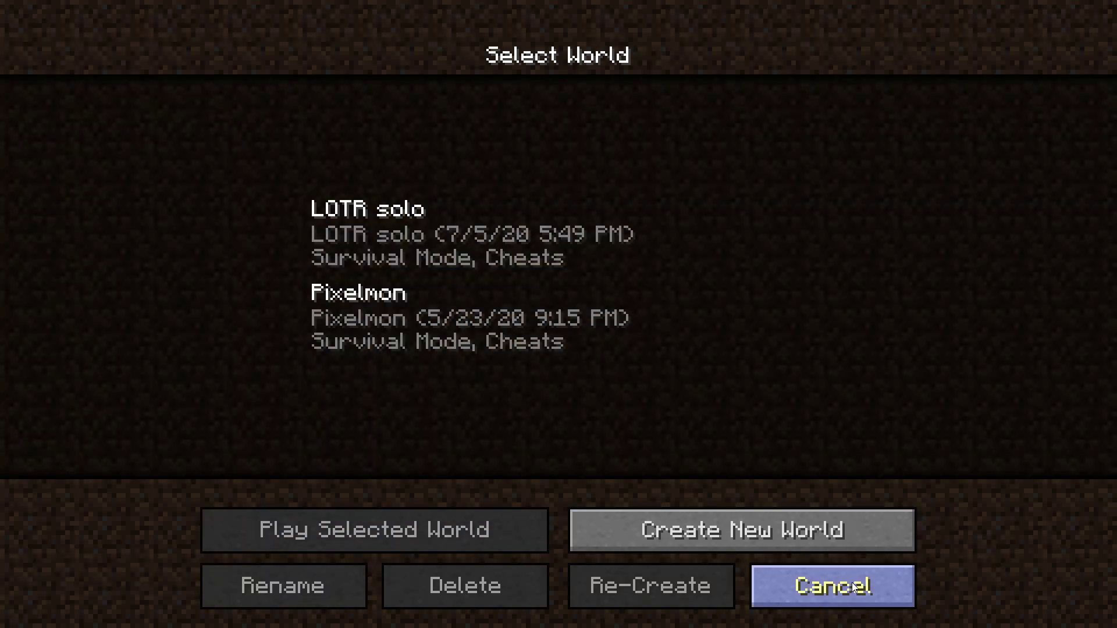
pyautogui.click(830, 585)
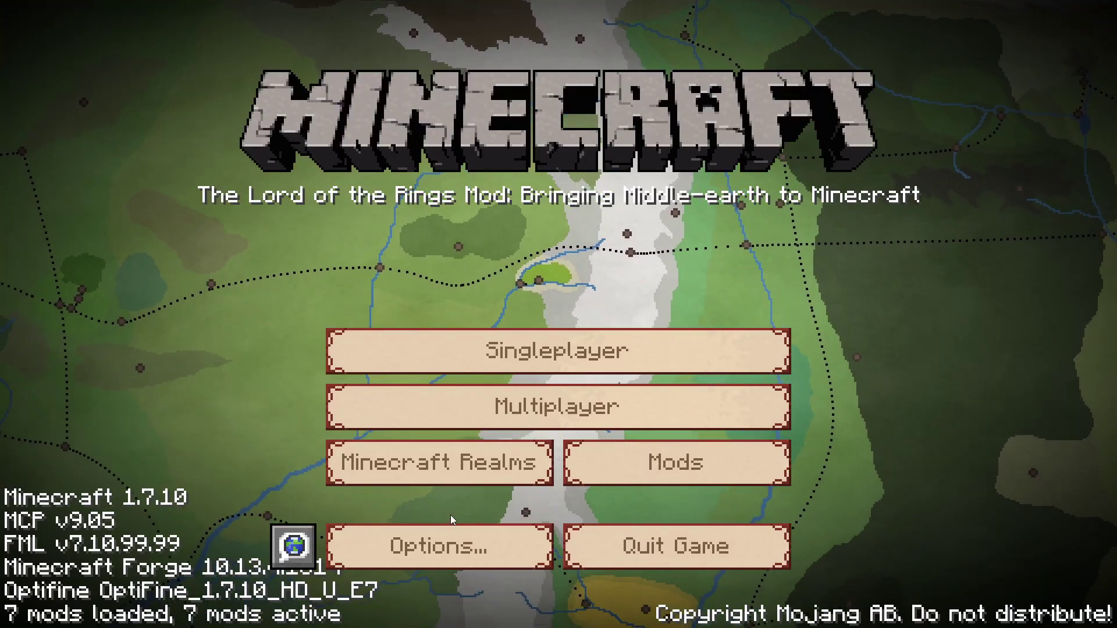